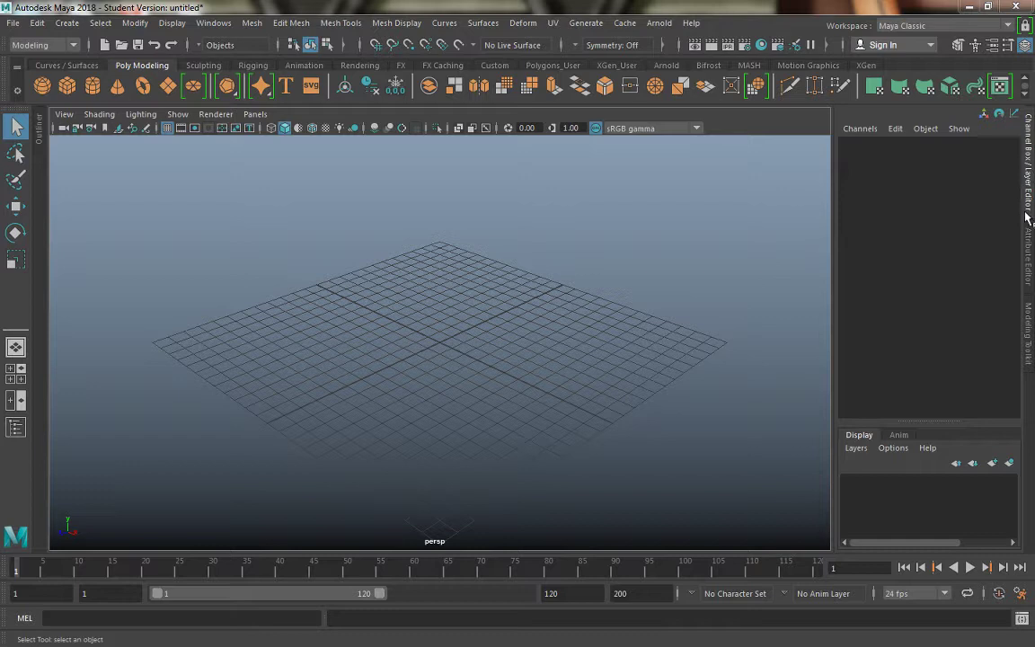
Swap the Channel Box for the Attribute Editor with Ctrl+A.
key("ctrl+a")
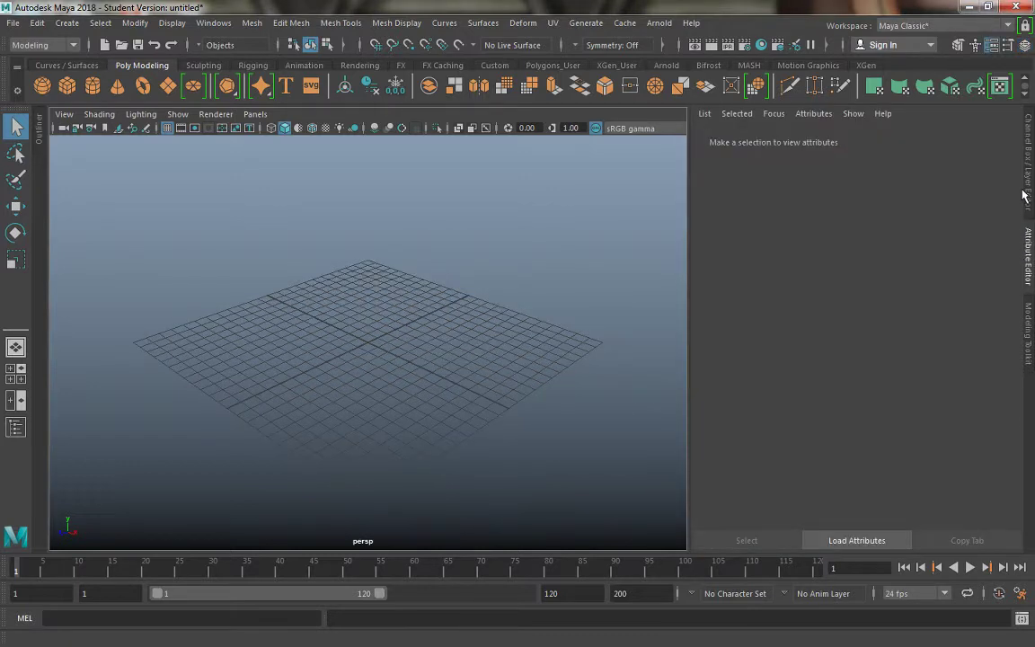
Create a polygon cube and widen it along X to 6.073.
left_click(1024, 196)
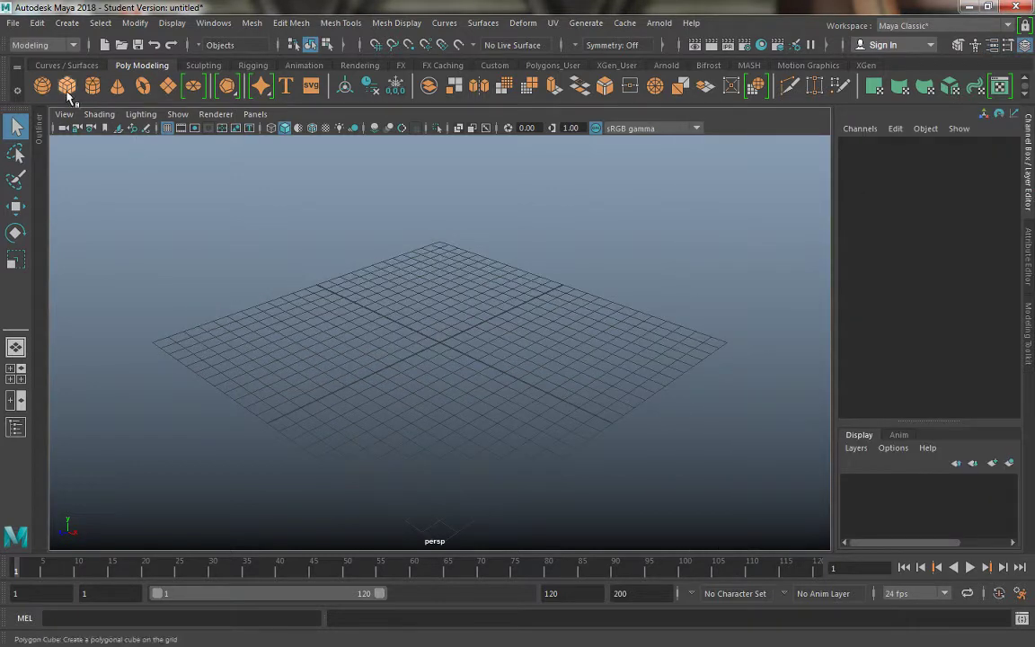
left_click(68, 93)
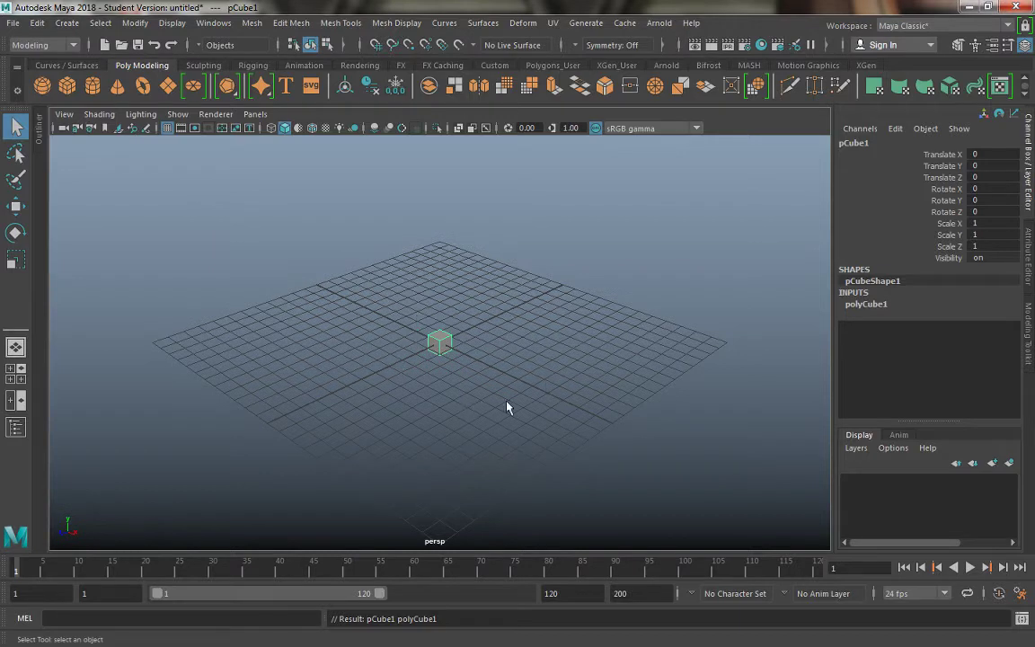
key("r")
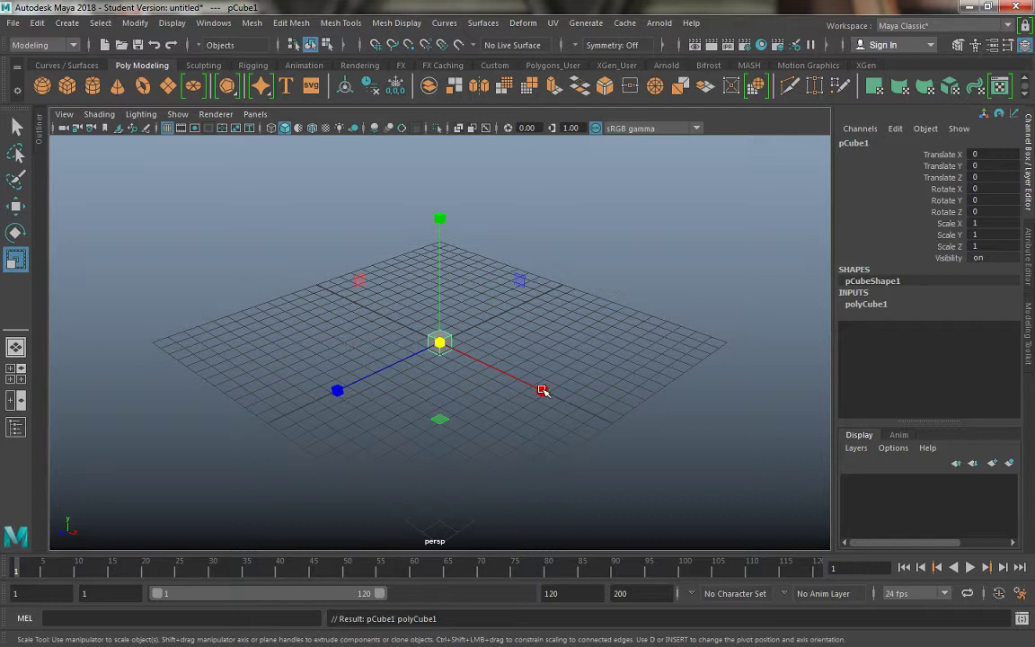
left_click_drag(542, 391, 773, 494)
left_click_drag(542, 391, 855, 520)
Stretch the cube to 9.114 tall and 2.62 deep along Z.
left_click_drag(437, 216, 438, 148)
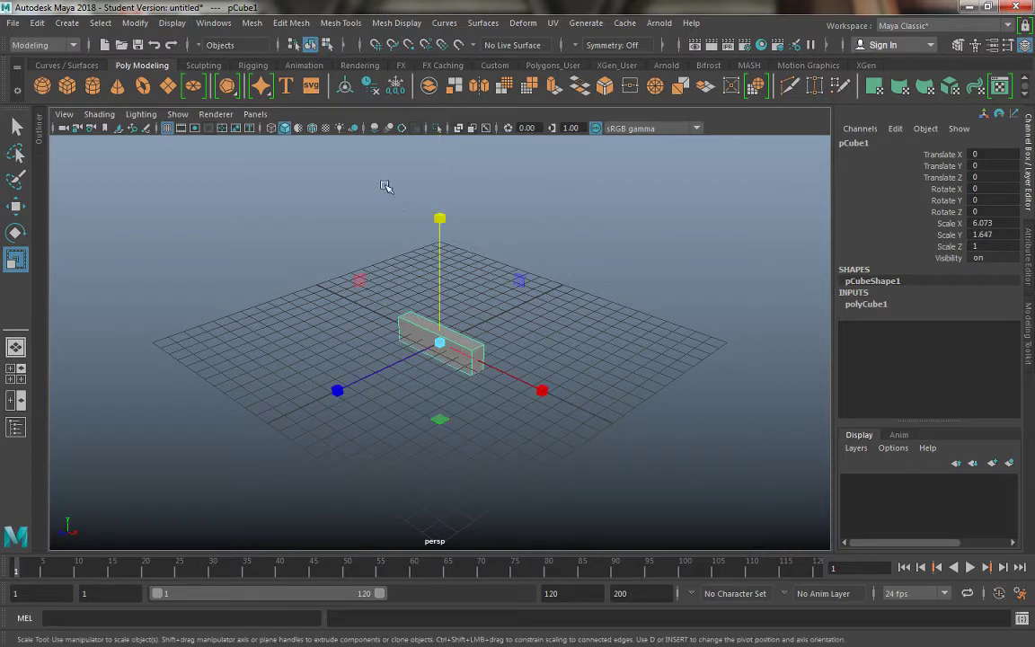
left_click_drag(441, 220, 434, 57)
left_click_drag(439, 219, 437, 165)
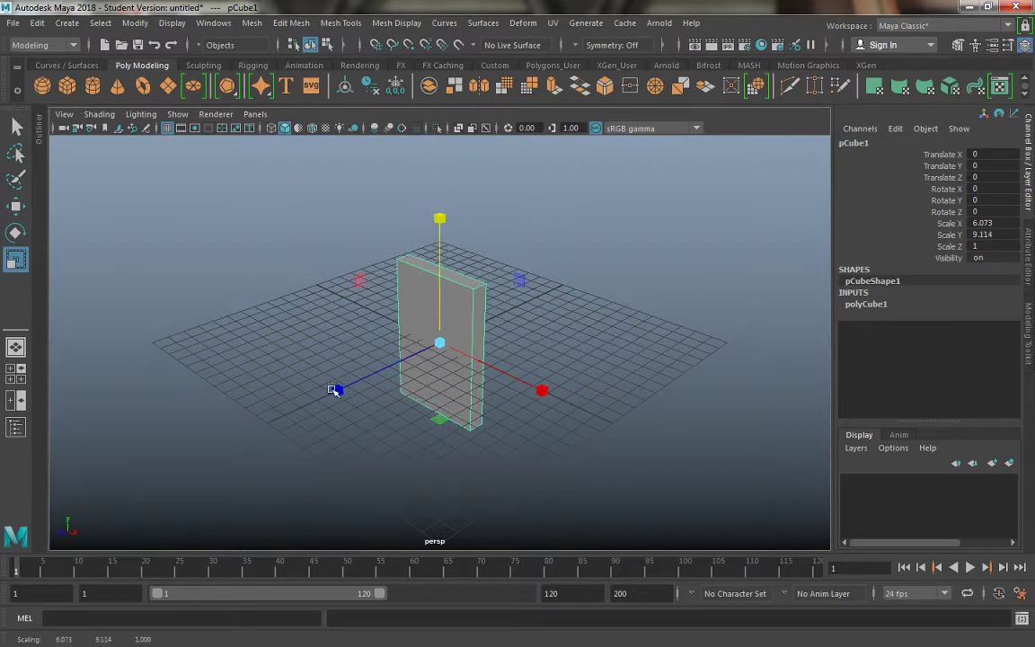
left_click_drag(337, 390, 140, 402)
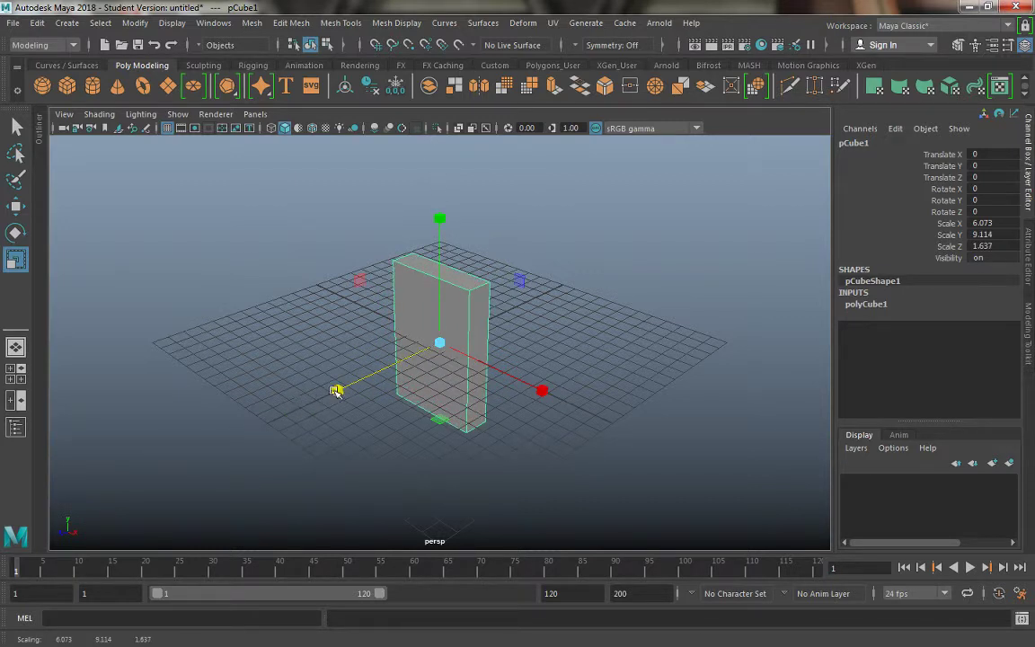
left_click_drag(339, 392, 157, 433)
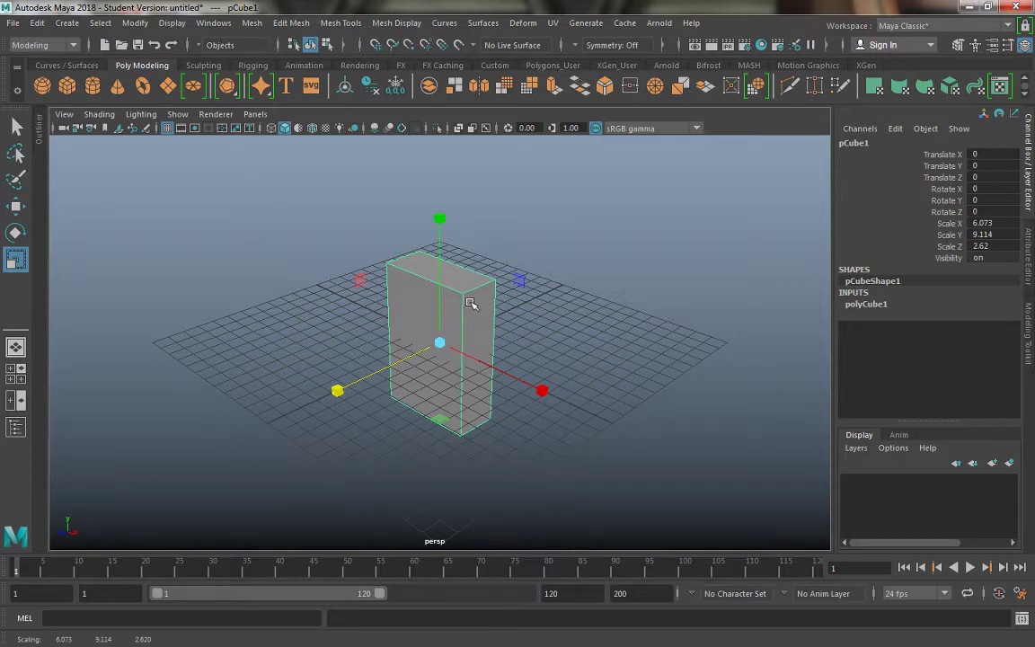
scroll(452, 306, "up", 3)
Move the box upward along Y in the perspective view.
left_click_drag(451, 307, 566, 284, "alt")
key("w")
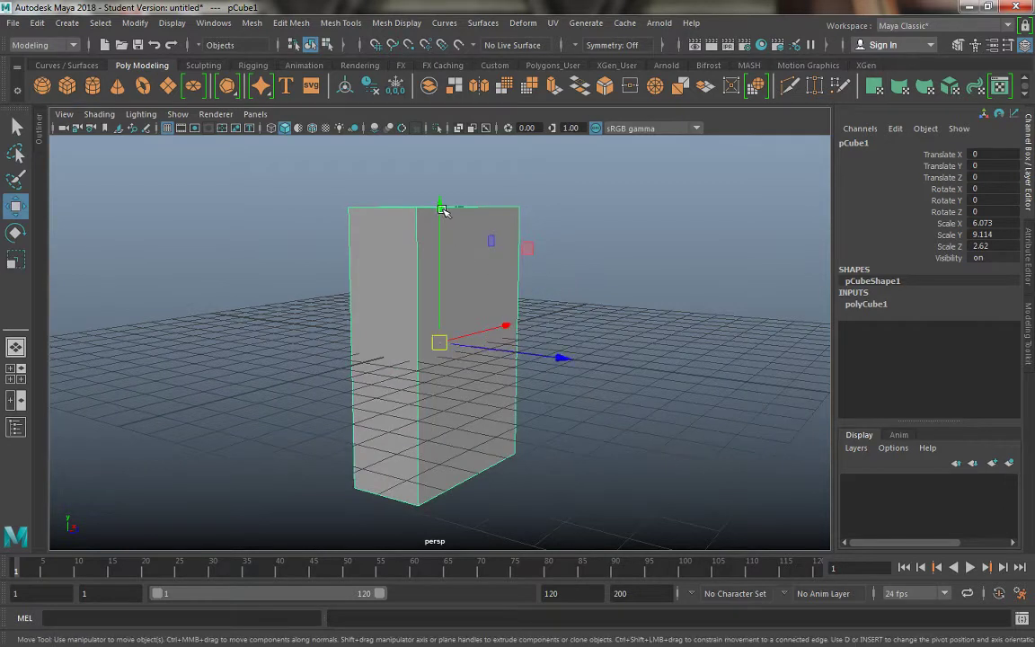
left_click_drag(444, 209, 406, 77)
key("space")
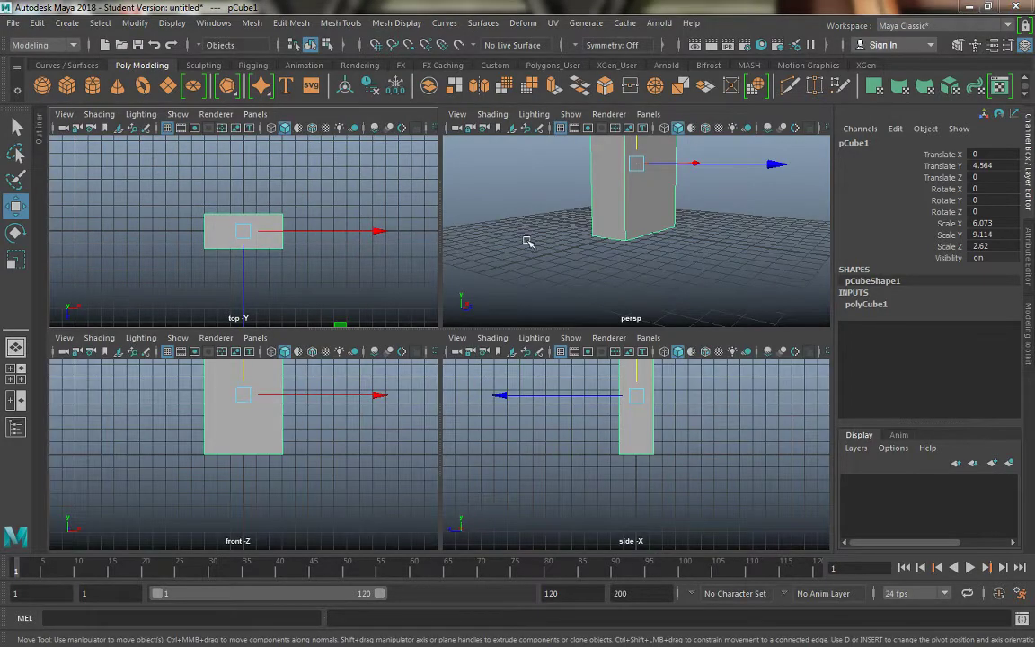
key("space")
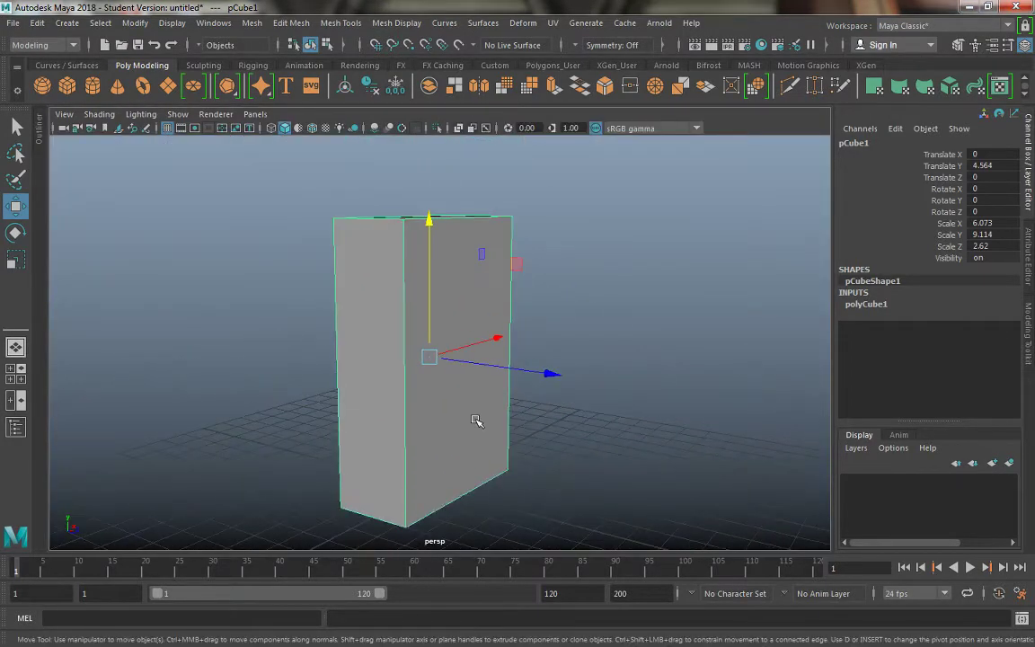
key("space")
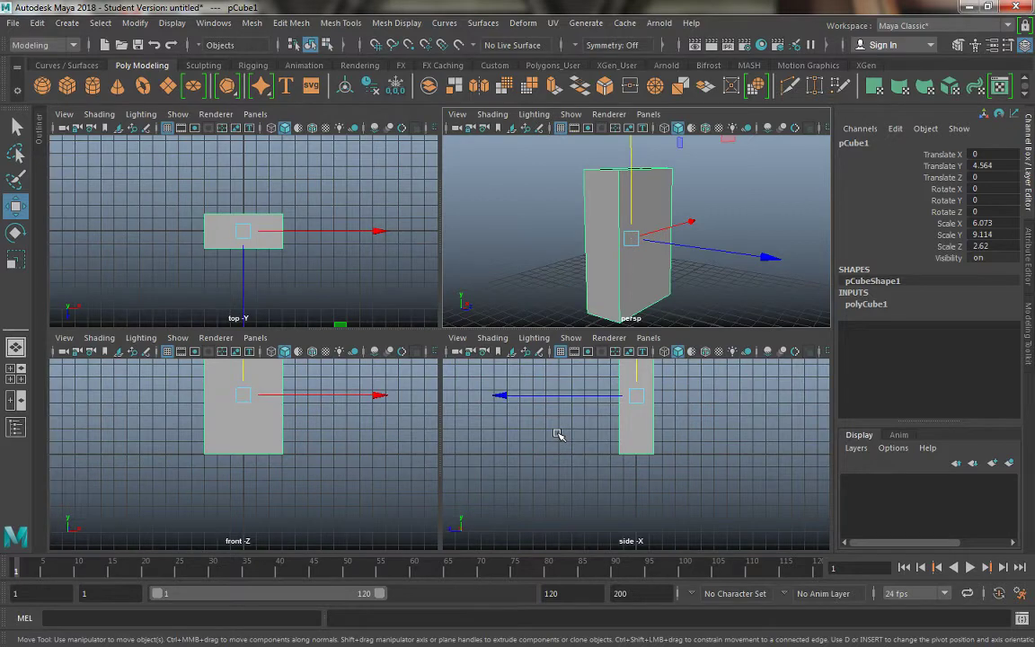
In the maximised side view, set the box base on the grid at Translate Y 4.592.
key("space")
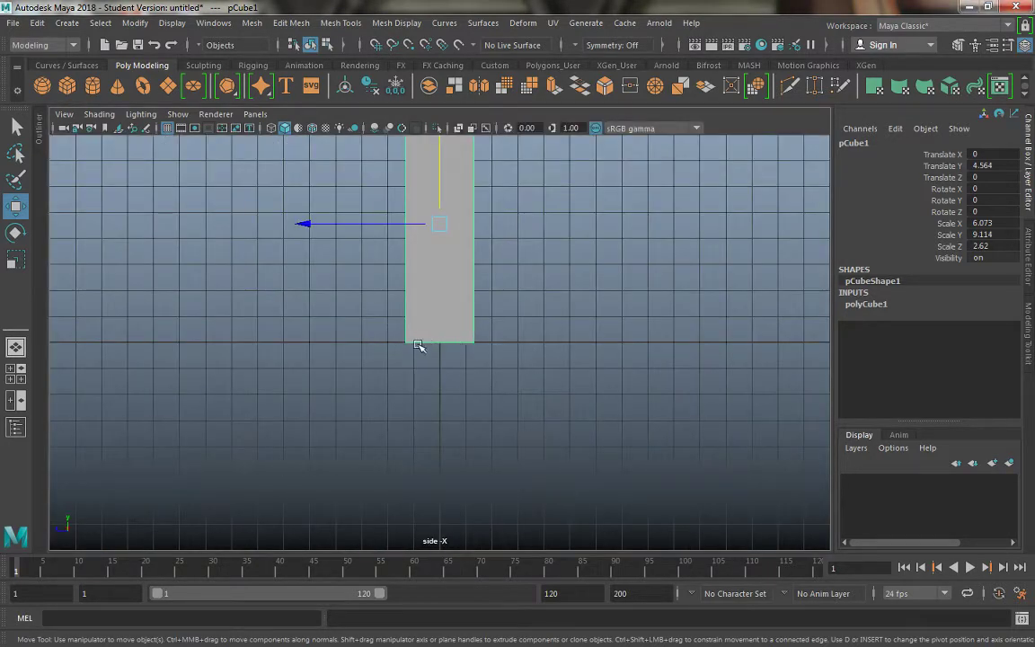
middle_click_drag(517, 287, 518, 310, "alt")
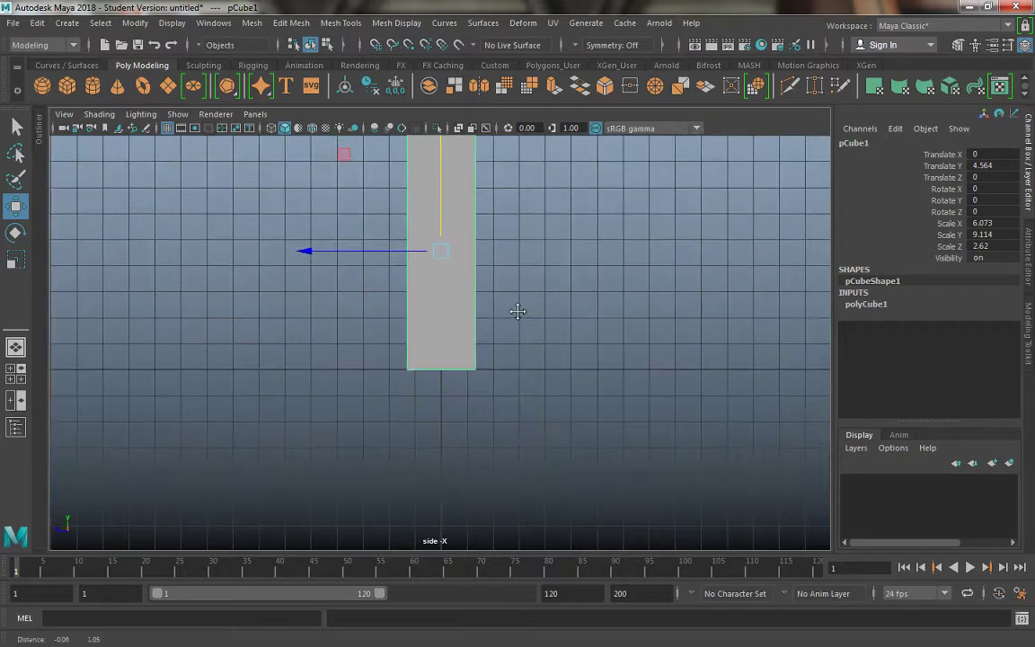
middle_click_drag(512, 264, 511, 303, "alt")
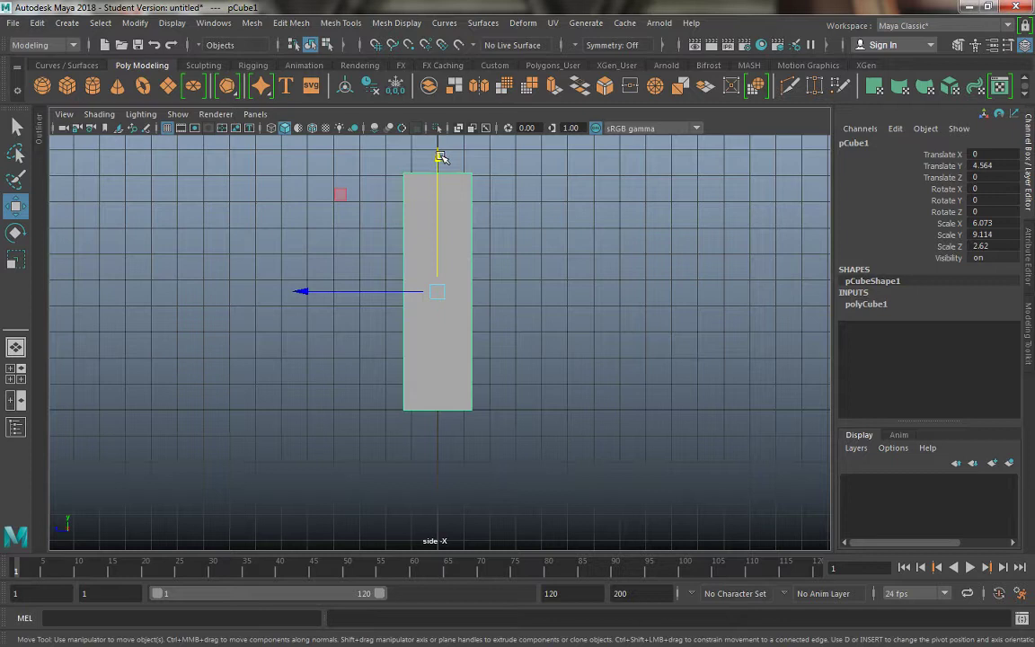
left_click_drag(438, 157, 442, 157)
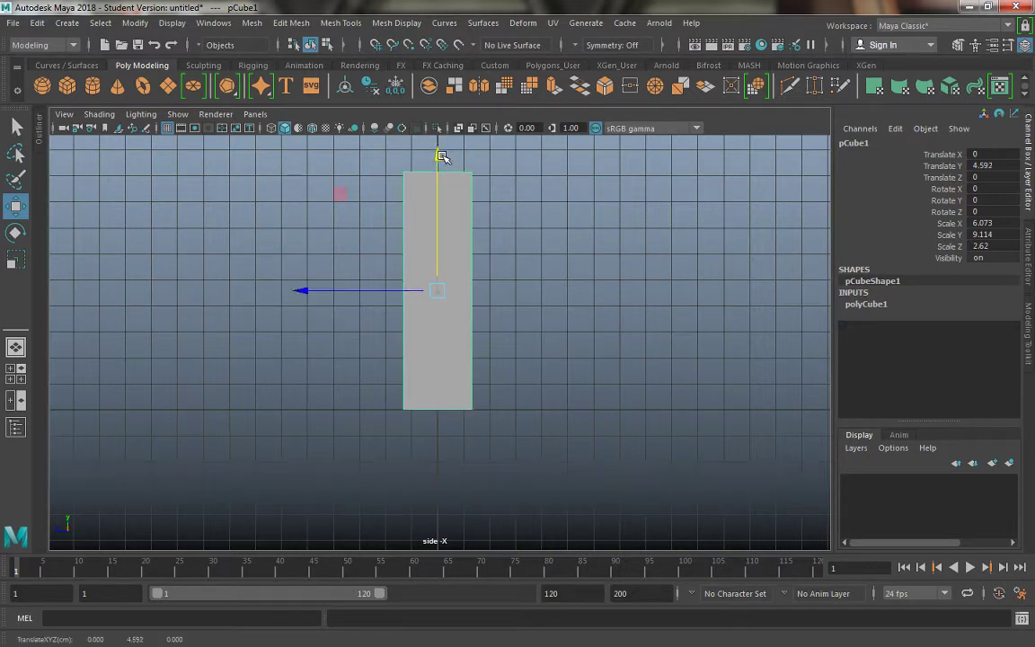
key("space")
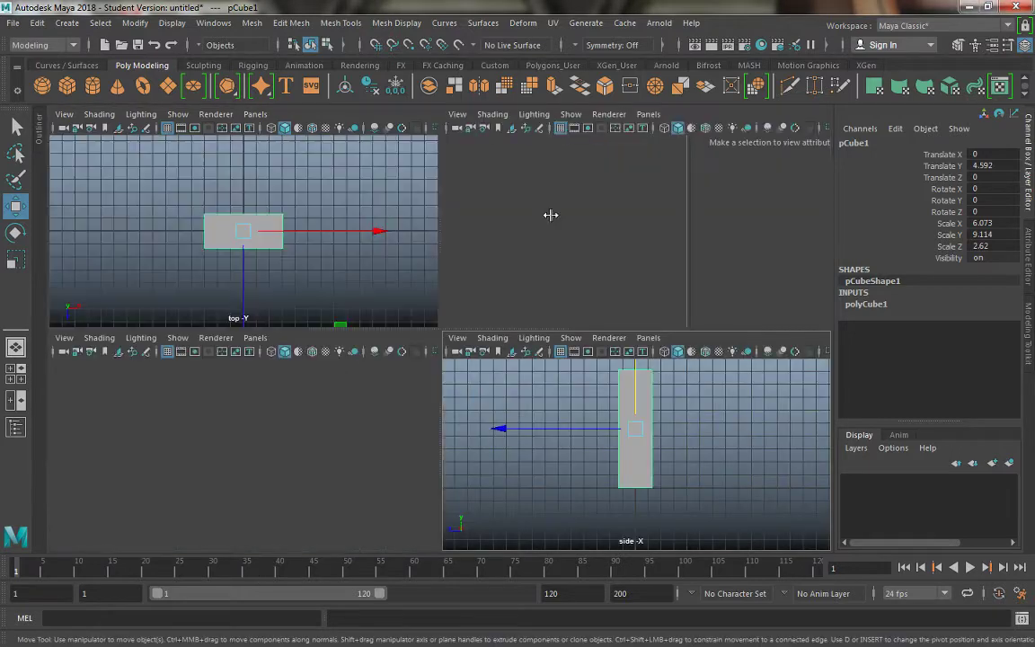
key("space")
mouse_move(563, 278)
left_mouse_down("alt")
mouse_move(396, 296)
mouse_move(397, 347)
mouse_move(397, 254)
mouse_move(396, 377)
mouse_move(366, 367)
mouse_move(396, 270)
mouse_move(411, 381)
mouse_move(364, 363)
mouse_move(276, 366)
mouse_move(347, 381)
mouse_move(336, 344)
left_mouse_up("alt")
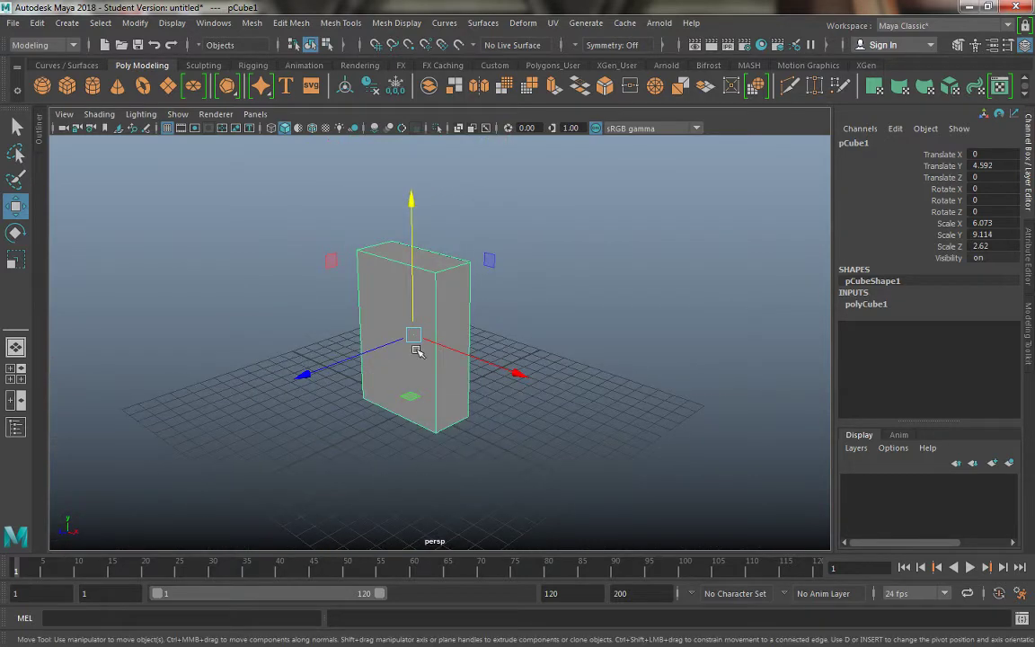
Tumble around the grounded slab and open the Attribute Editor on pCubeShape1.
left_click_drag(416, 351, 363, 339, "alt")
right_click_drag(362, 339, 460, 415, "alt")
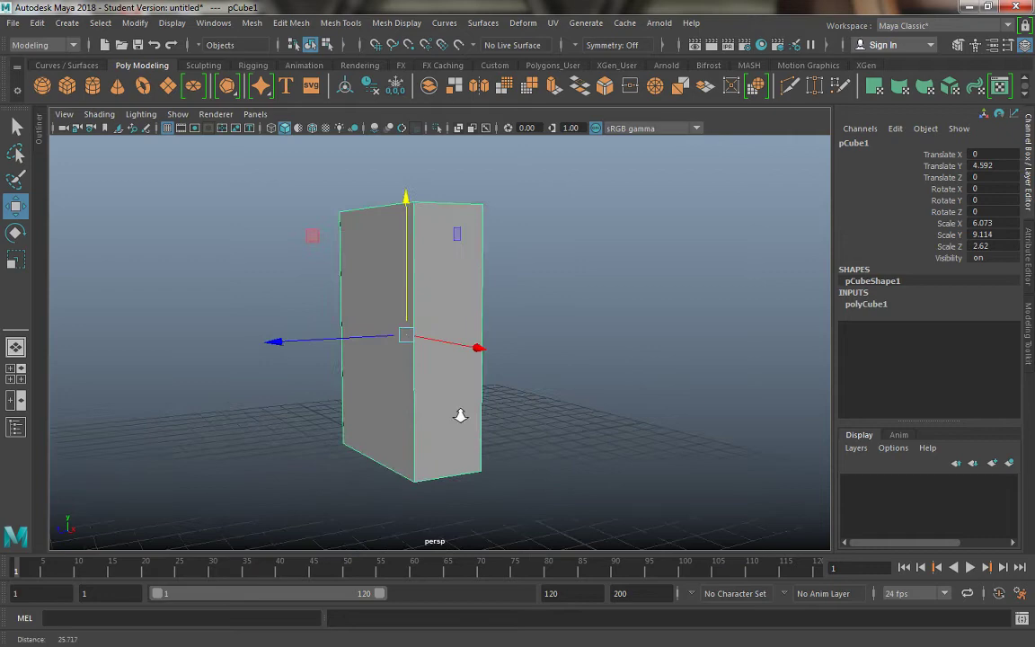
left_click_drag(381, 388, 490, 420, "alt")
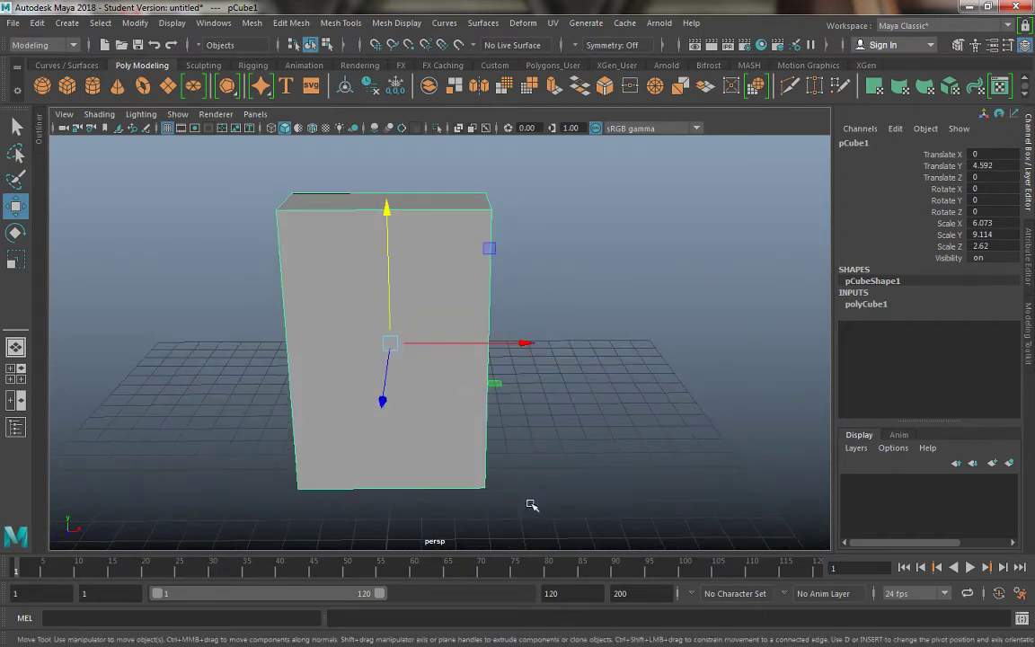
left_click_drag(337, 440, 393, 358, "alt")
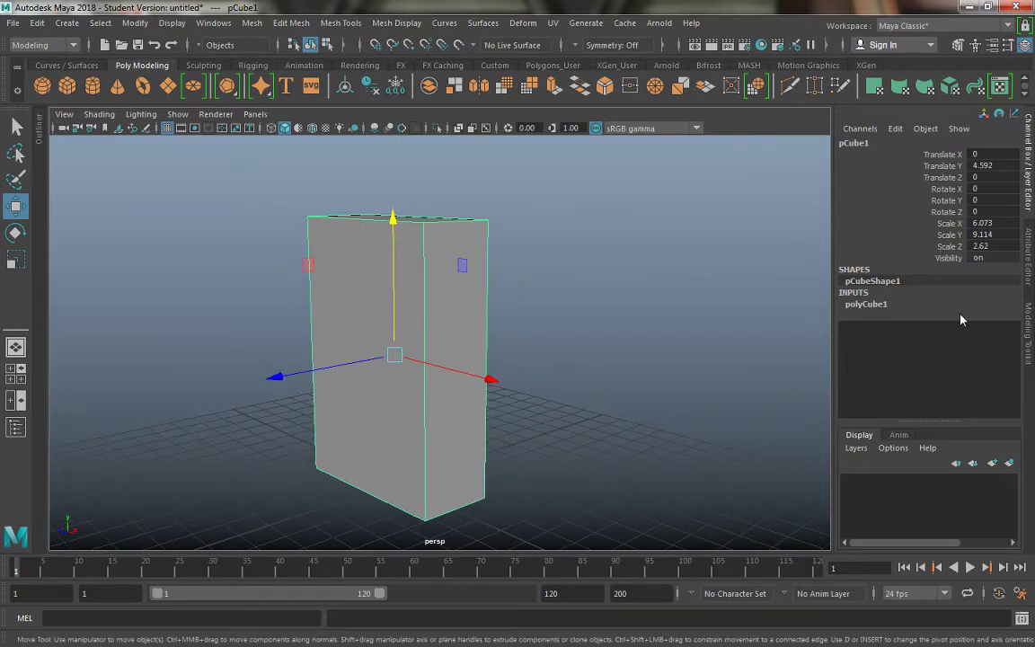
left_click(1029, 261)
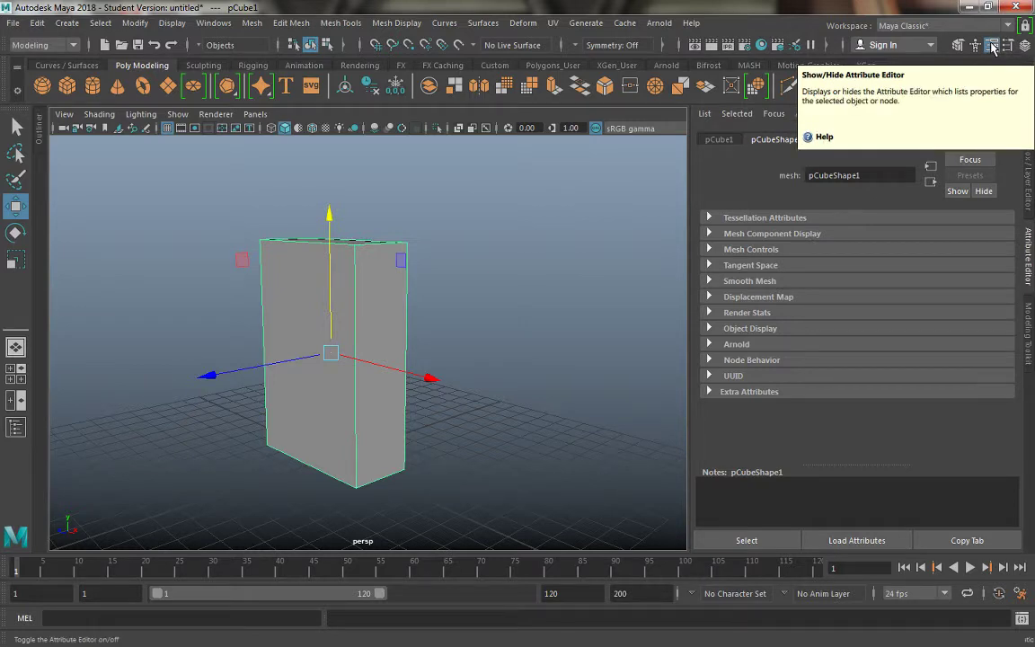
Set polyCube1 Subdivisions Width and Height to 10, then switch to face selection mode.
left_click(992, 48)
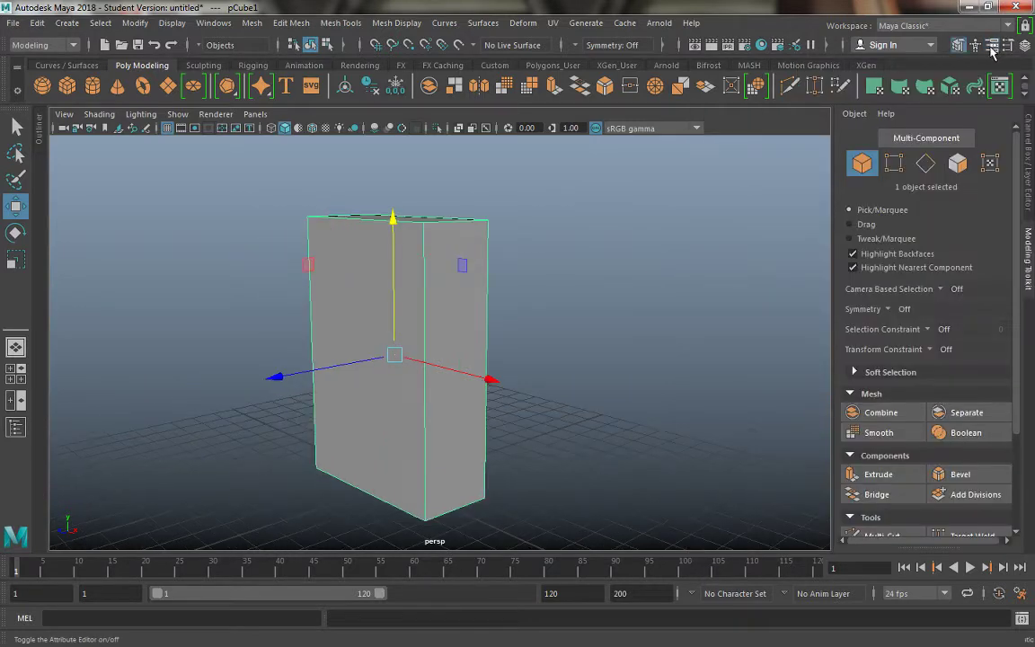
left_click(992, 47)
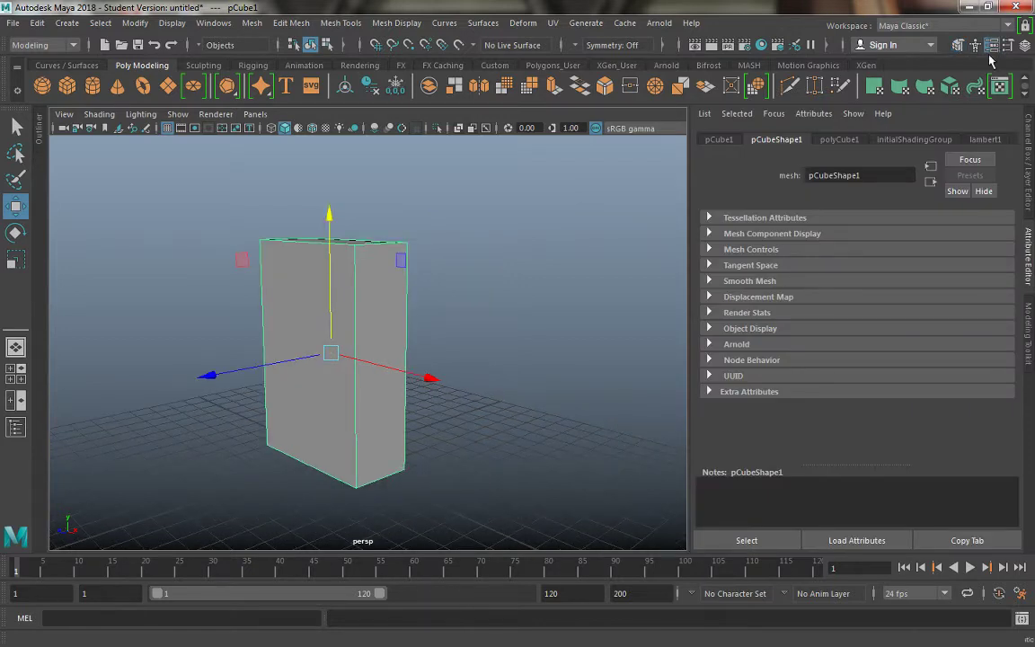
left_click(839, 140)
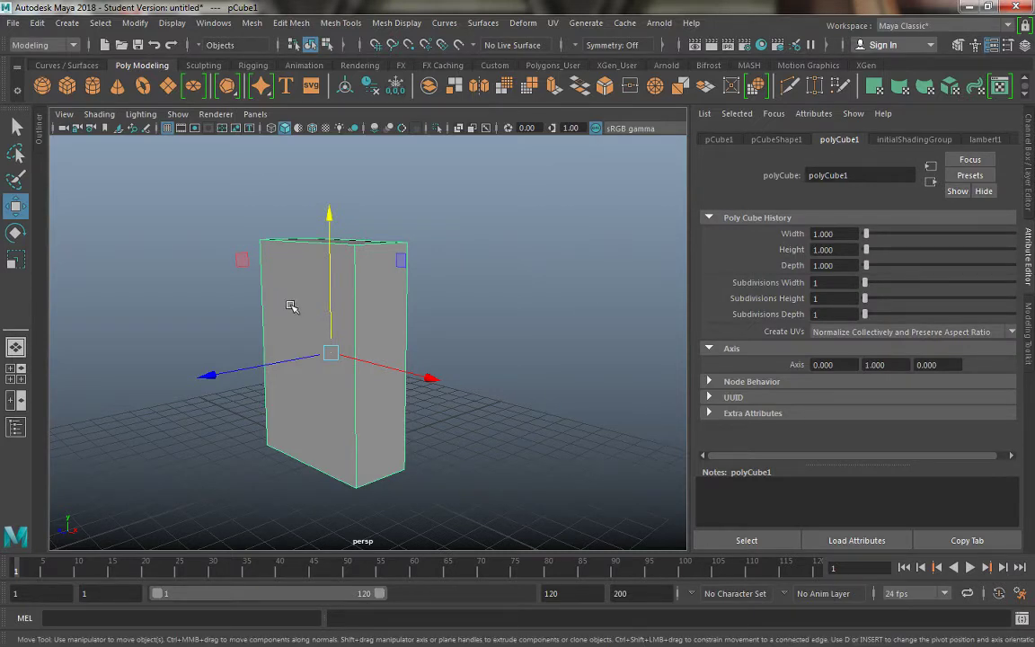
left_click(824, 283)
type("10")
key("Return")
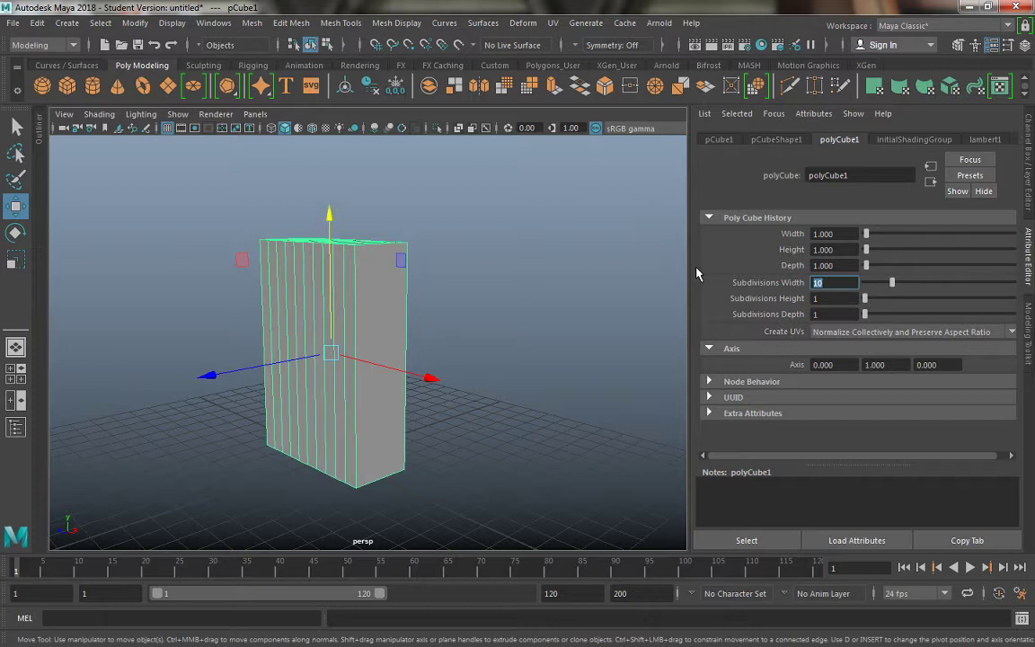
key("Tab")
type("10")
key("Return")
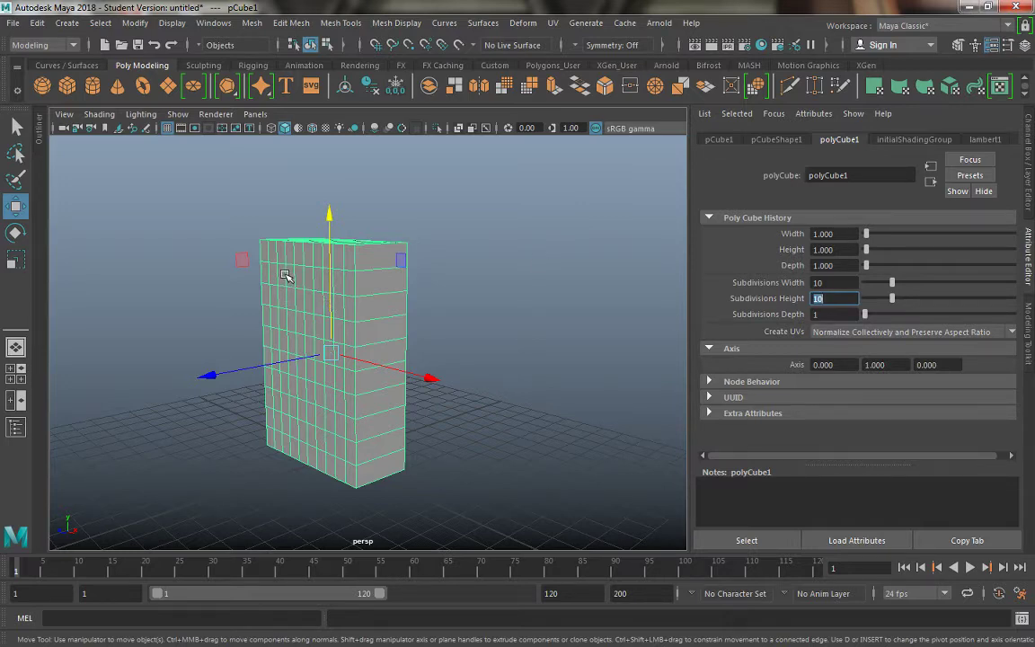
mouse_move(277, 261)
left_mouse_down("alt")
mouse_move(586, 266)
mouse_move(272, 262)
left_mouse_up("alt")
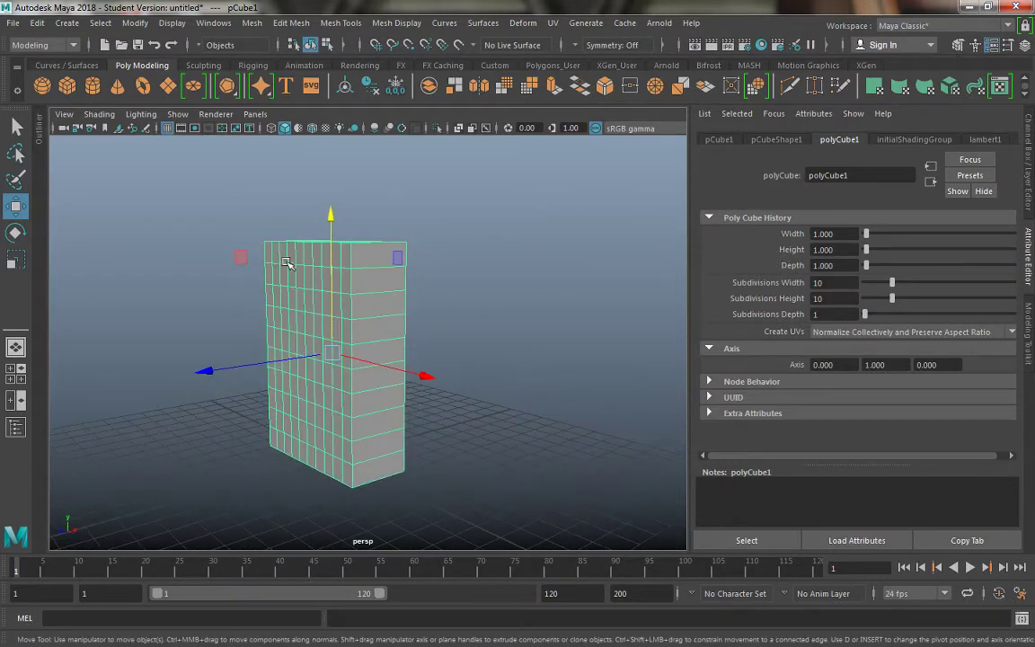
right_click_drag(280, 259, 283, 278)
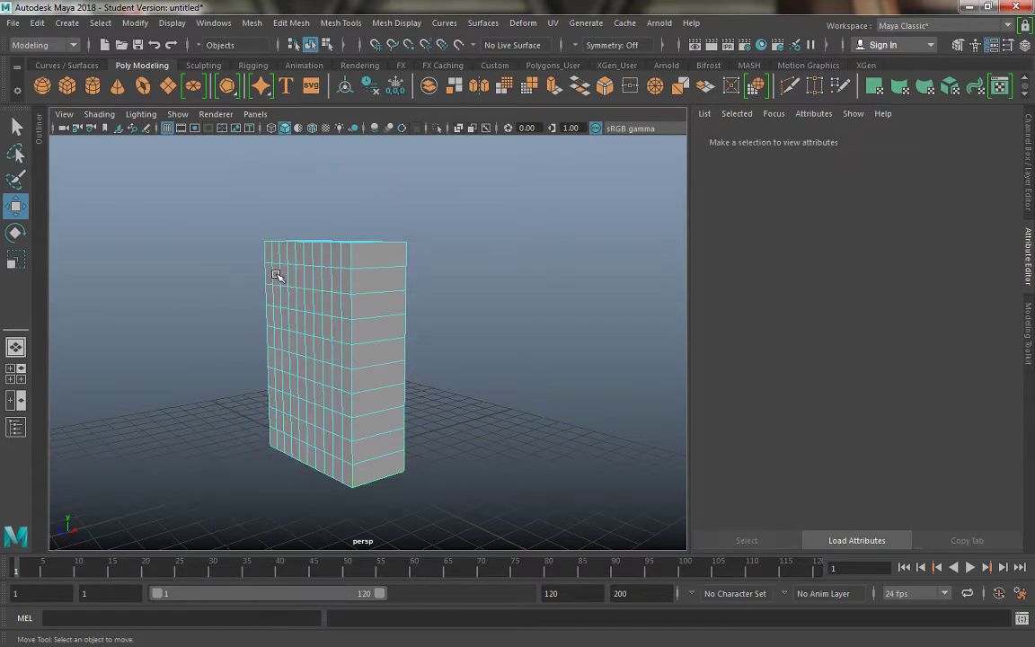
Select the rectangular block of front faces for the top shelf opening.
scroll(282, 272, "up", 5)
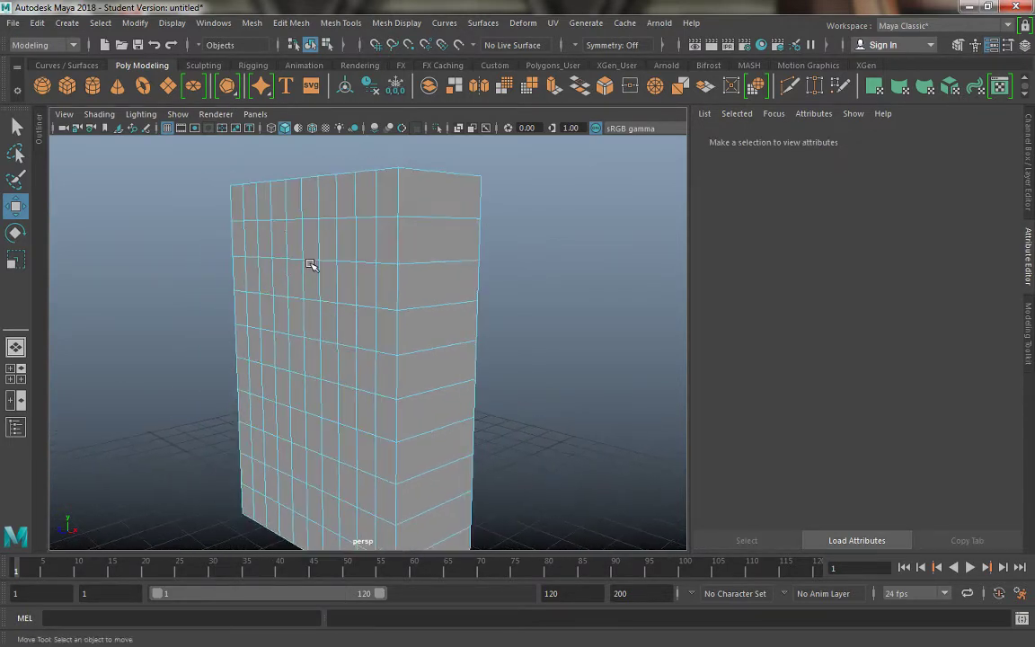
left_click(250, 238)
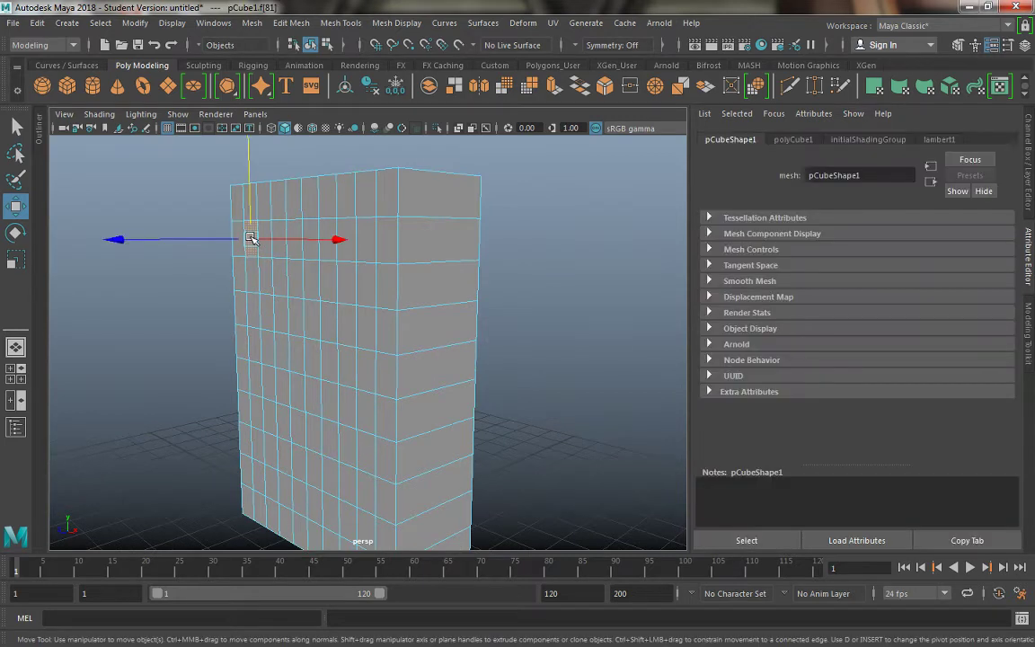
left_click(270, 252, "shift")
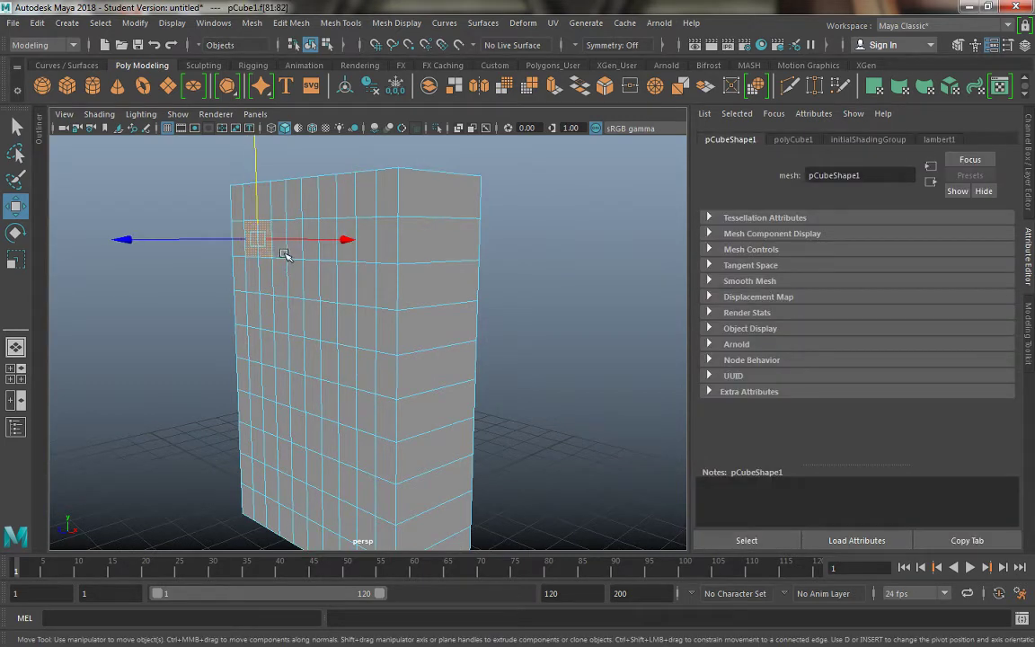
left_click(300, 250, "shift")
left_click(324, 256, "shift")
left_click(345, 257, "shift")
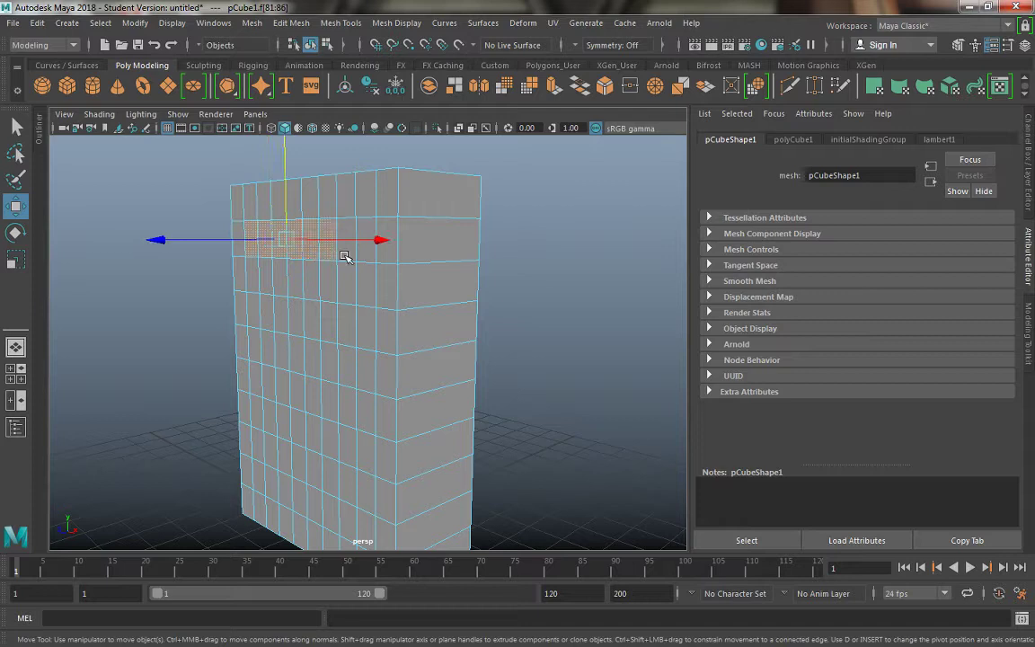
left_click(356, 256, "shift")
left_click(361, 268, "shift")
left_click(341, 286, "shift")
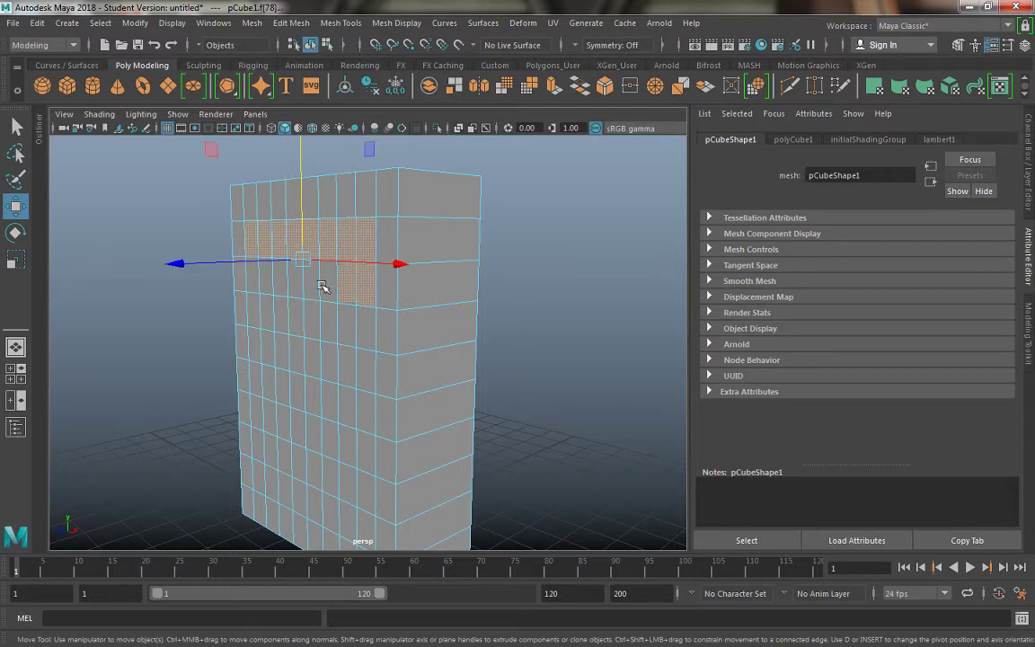
left_click(309, 283, "shift")
left_click(297, 286, "shift")
left_click(280, 285, "shift")
left_click(268, 284, "shift")
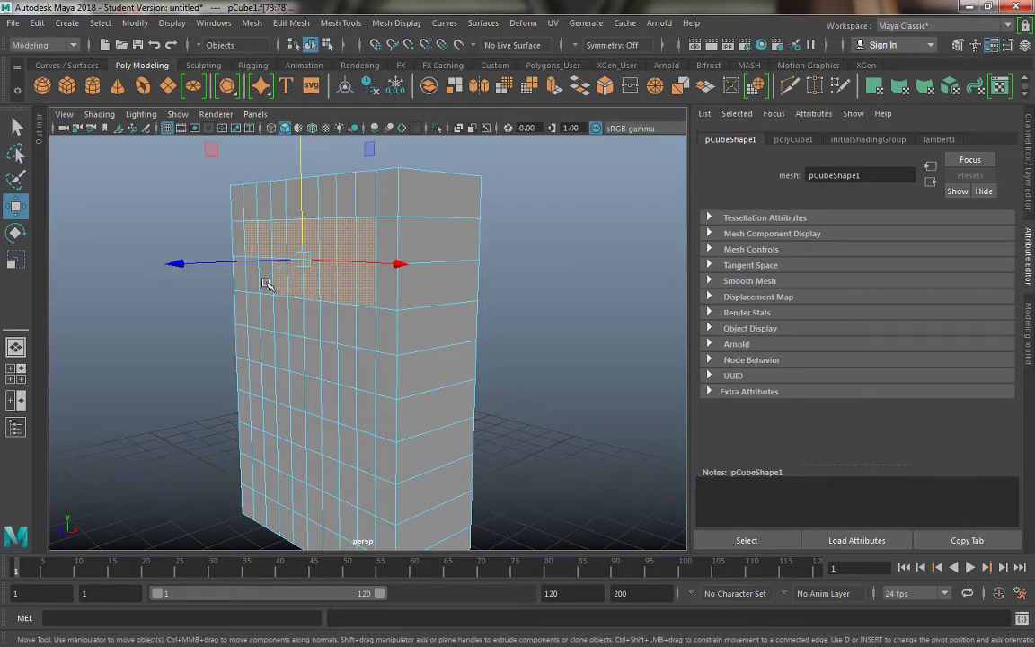
Add the block of faces for the middle shelf opening.
left_click(259, 344, "shift")
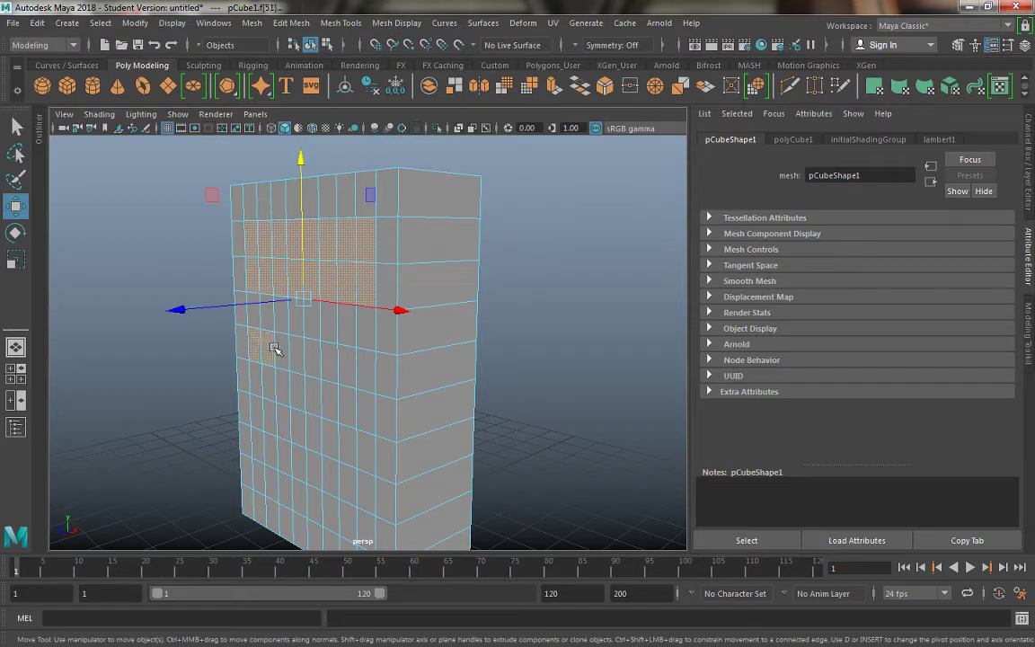
left_click(273, 350, "shift")
left_click(288, 355, "shift")
left_click(303, 360, "shift")
left_click(314, 363, "shift")
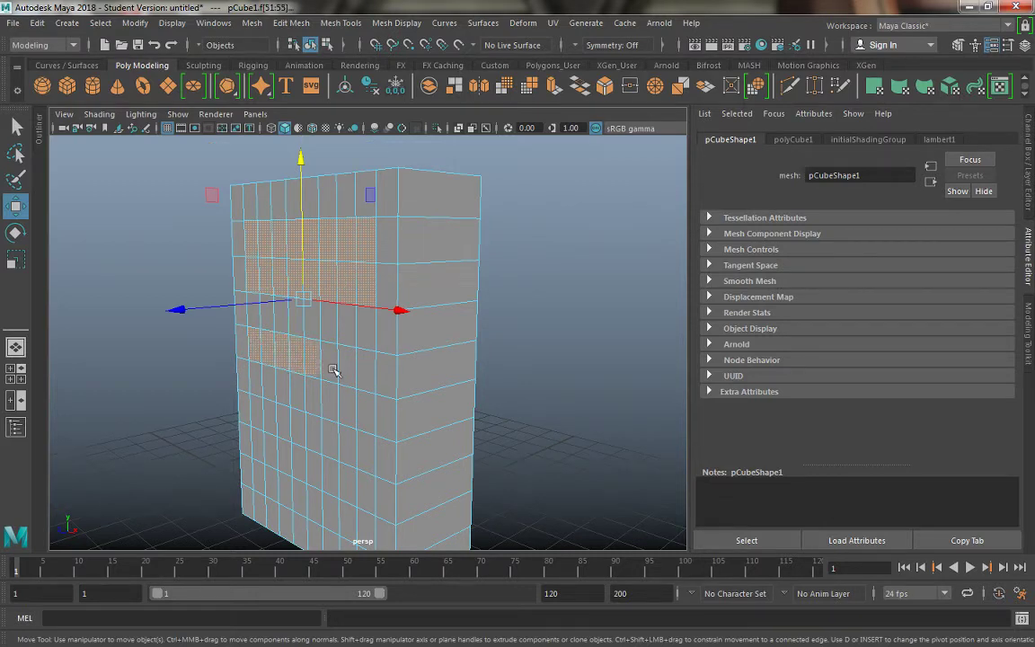
left_click(350, 369, "shift")
left_click(367, 378, "shift")
left_click(360, 416, "shift")
left_click(346, 414, "shift")
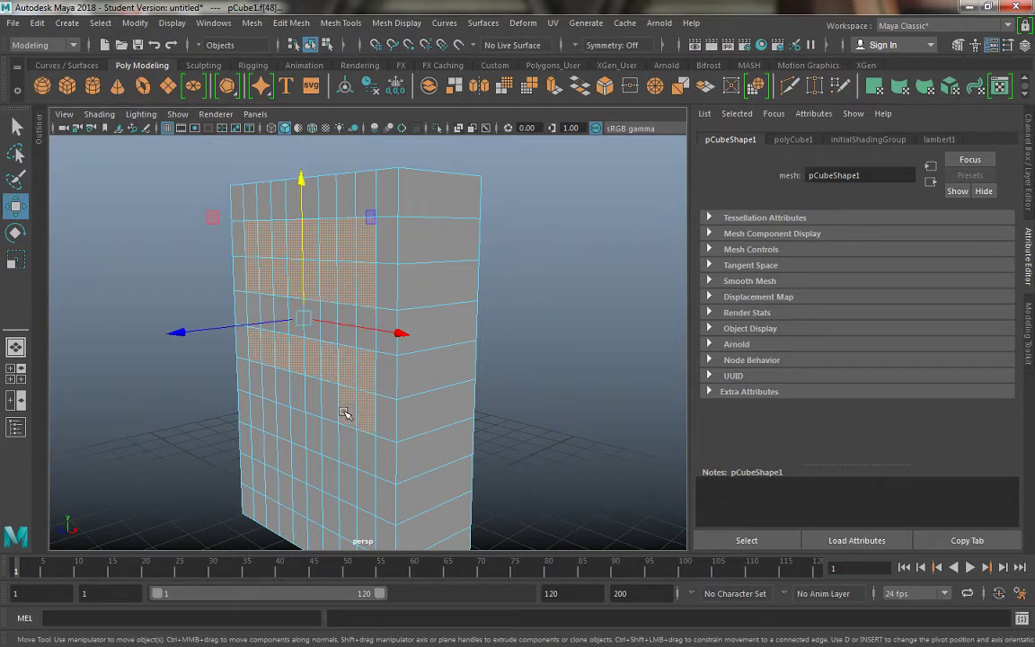
left_click(323, 408, "shift")
left_click(300, 397, "shift")
left_click(282, 393, "shift")
left_click(273, 392, "shift")
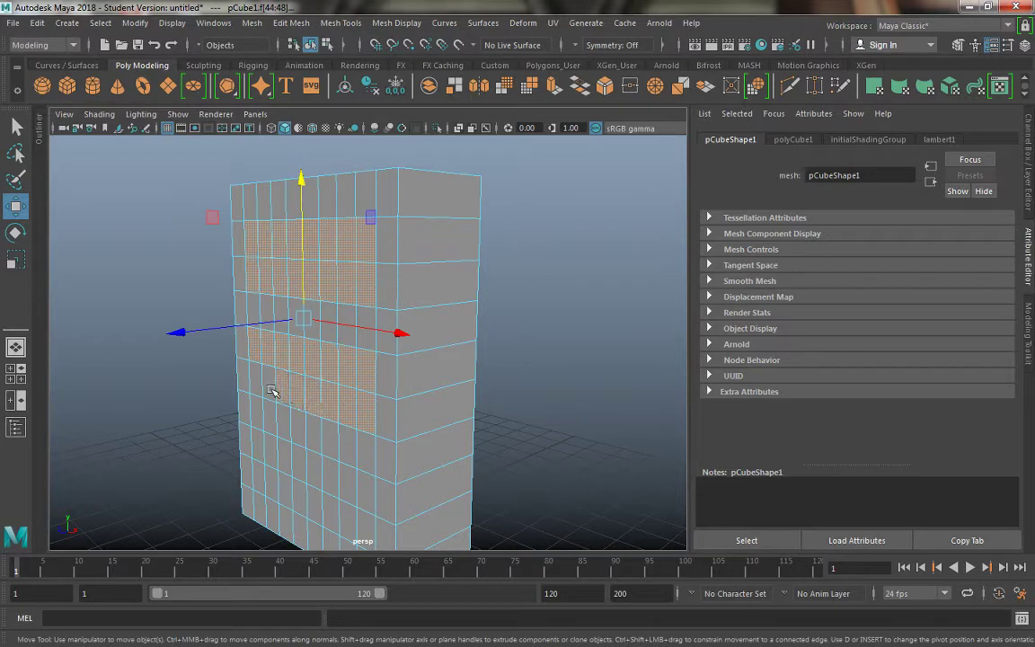
Add the bottom opening's face block, then orbit out to see the whole cube.
left_click(266, 450, "shift")
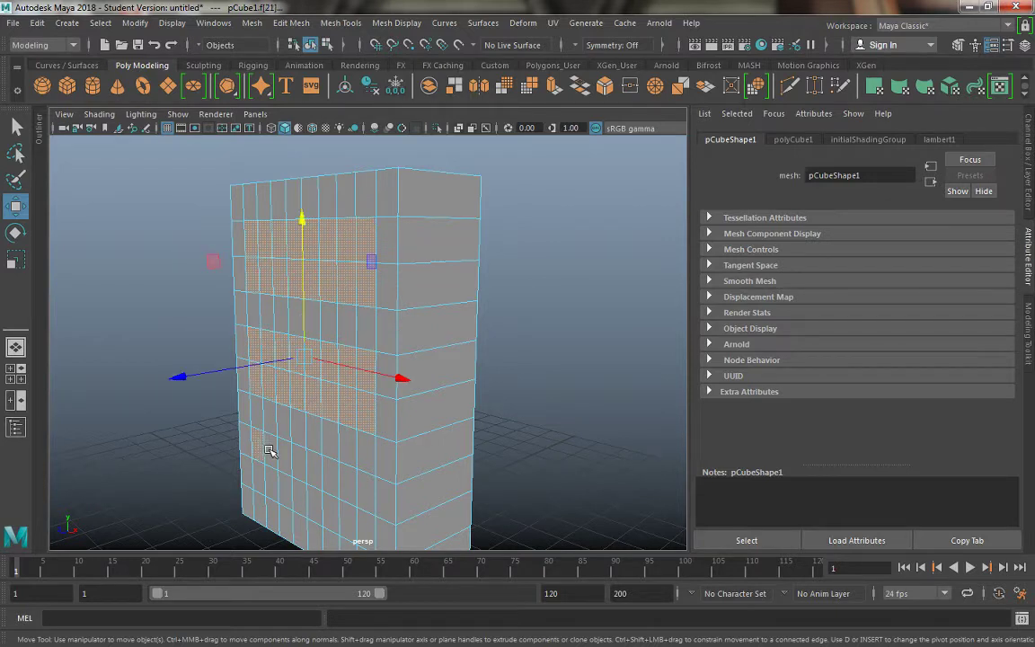
left_click(280, 455, "shift")
left_click(294, 458, "shift")
left_click(306, 463, "shift")
left_click(317, 468, "shift")
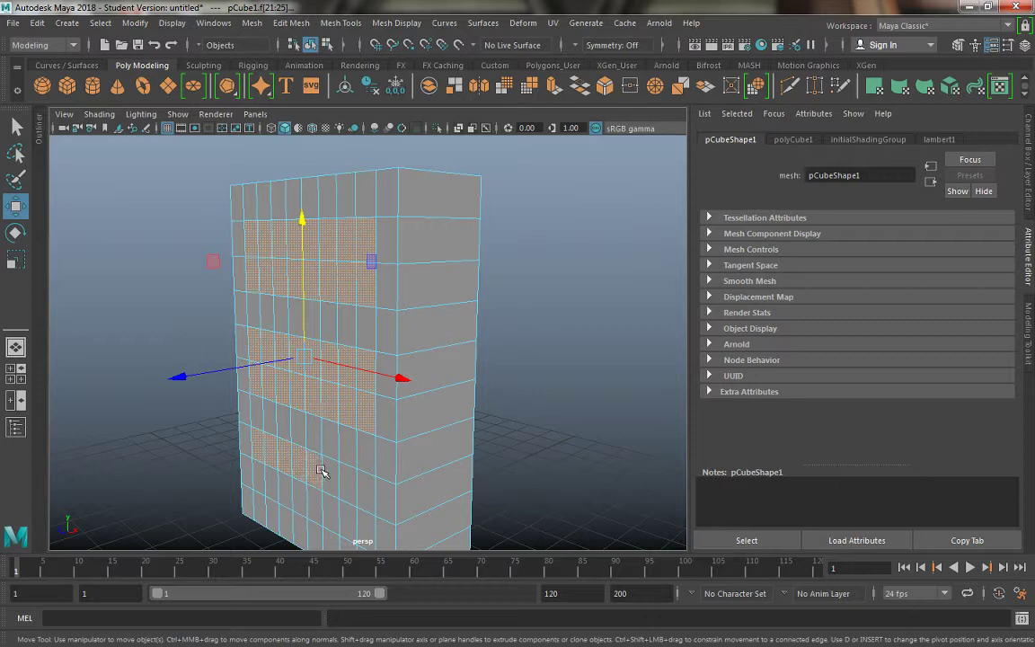
left_click(328, 474, "shift")
left_click(349, 482, "shift")
left_click(360, 494, "shift")
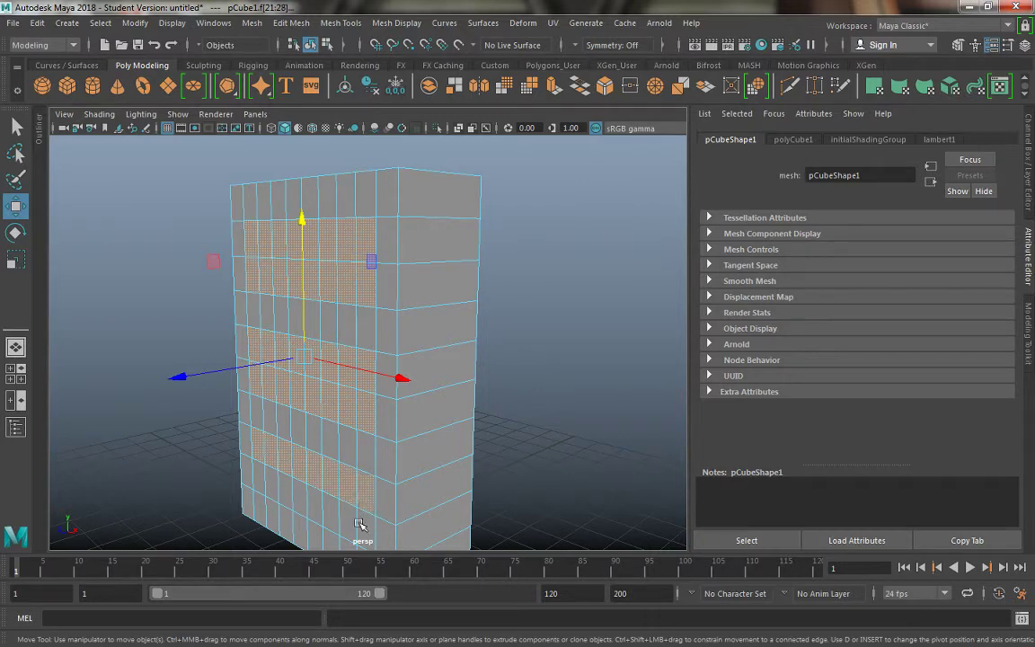
left_click(346, 521, "shift")
left_click(331, 513, "shift")
left_click(316, 504, "shift")
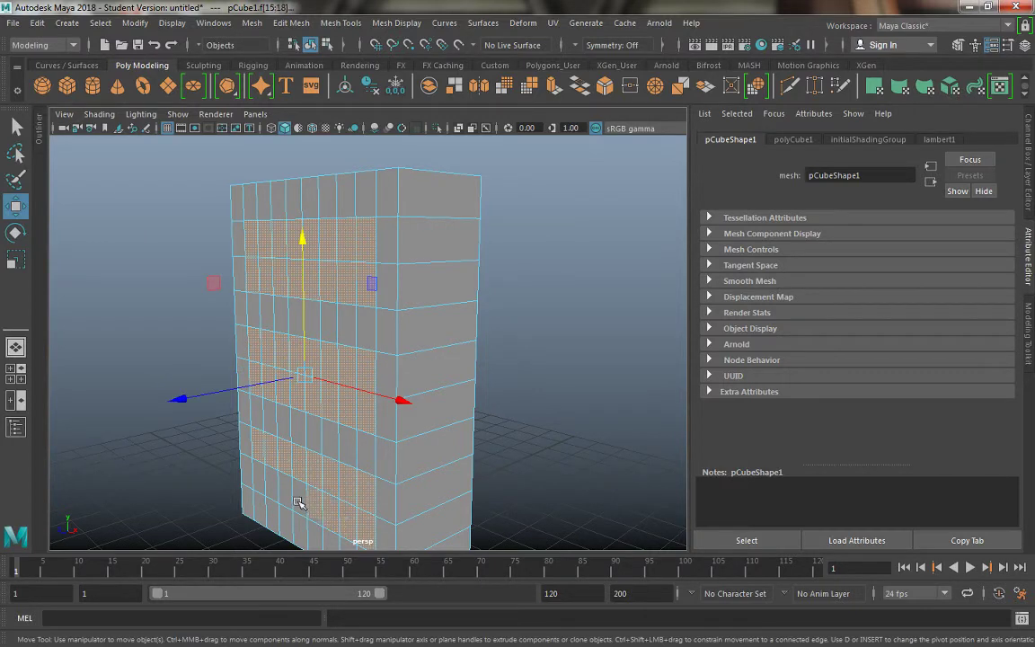
left_click(284, 490, "shift")
left_click(275, 485, "shift")
left_click(261, 476, "shift")
left_click(276, 470, "shift")
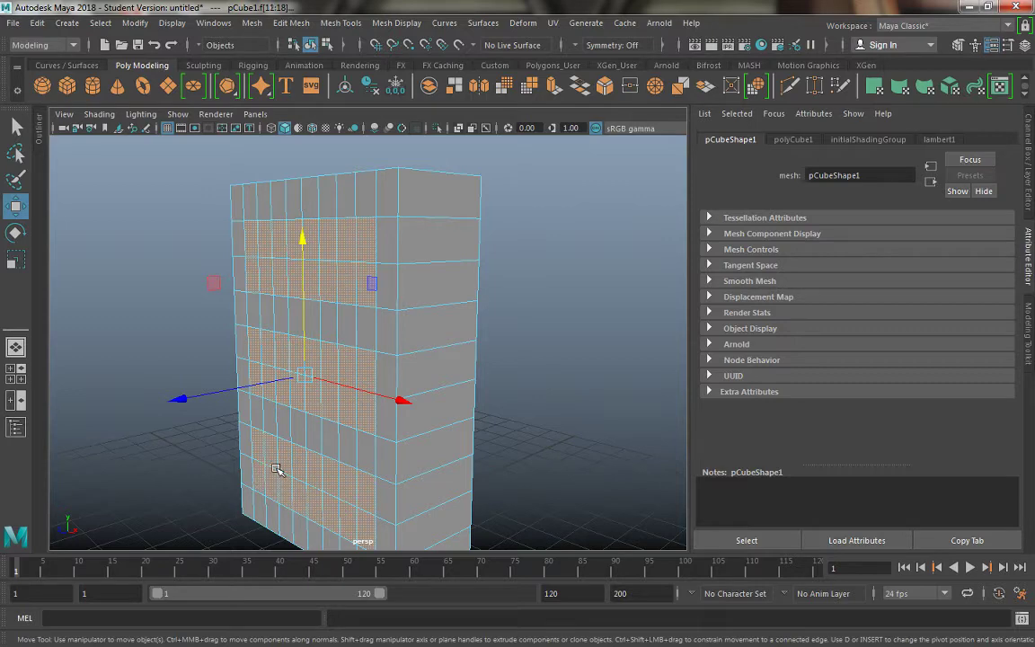
left_click_drag(276, 469, 207, 370, "alt")
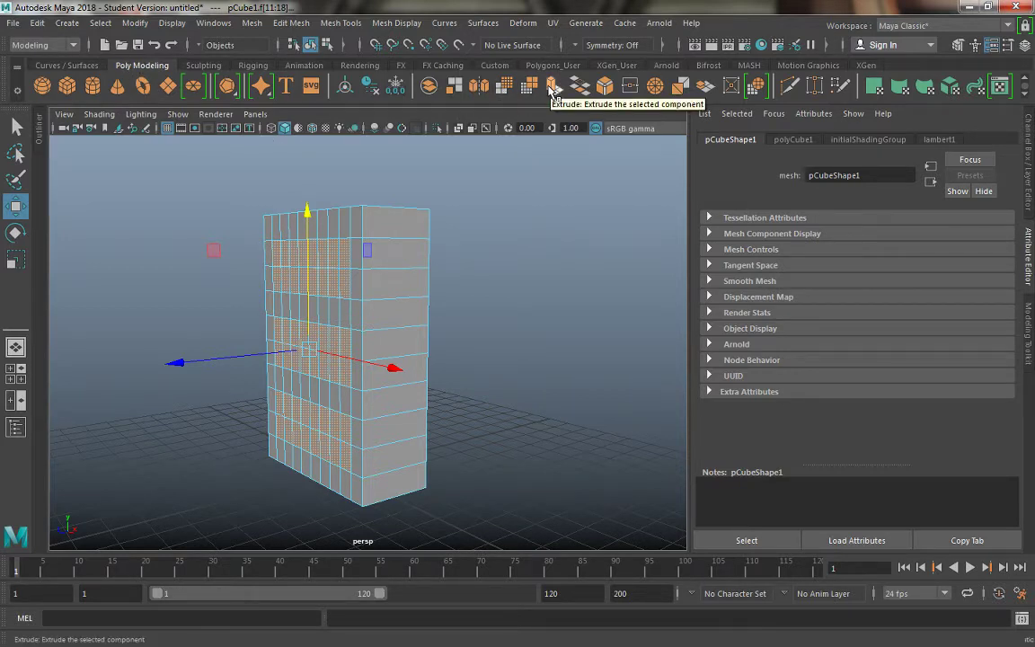
left_click(287, 24)
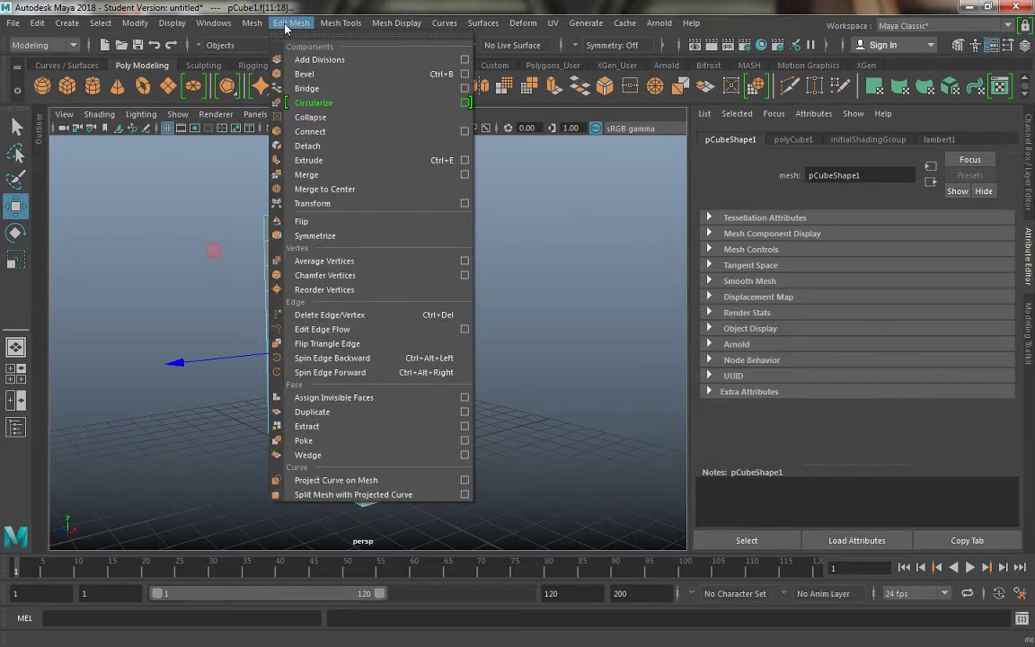
mouse_move(334, 27)
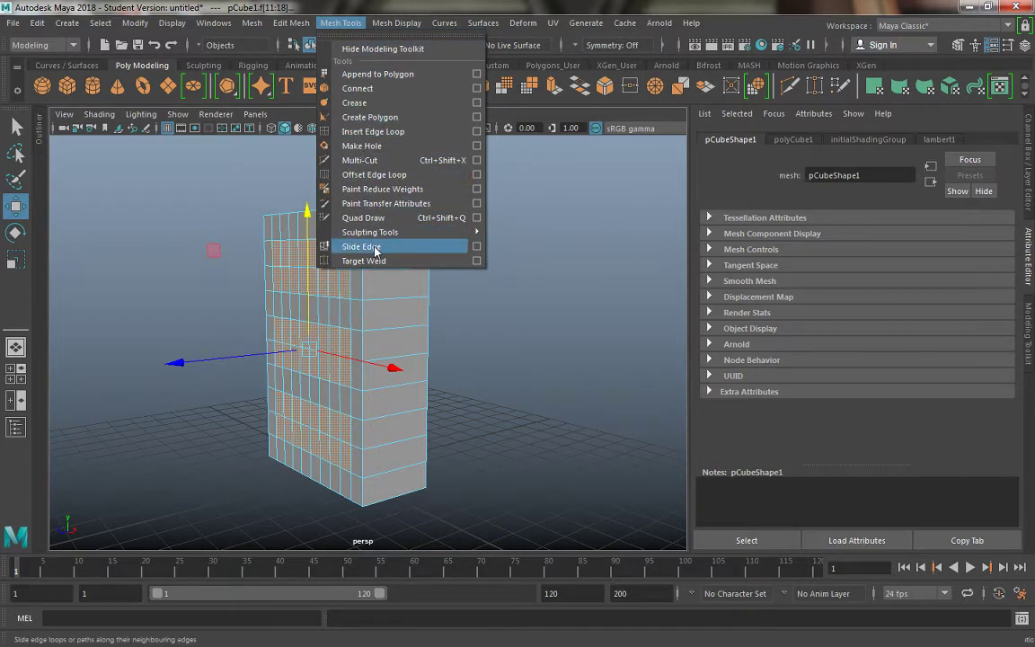
mouse_move(290, 23)
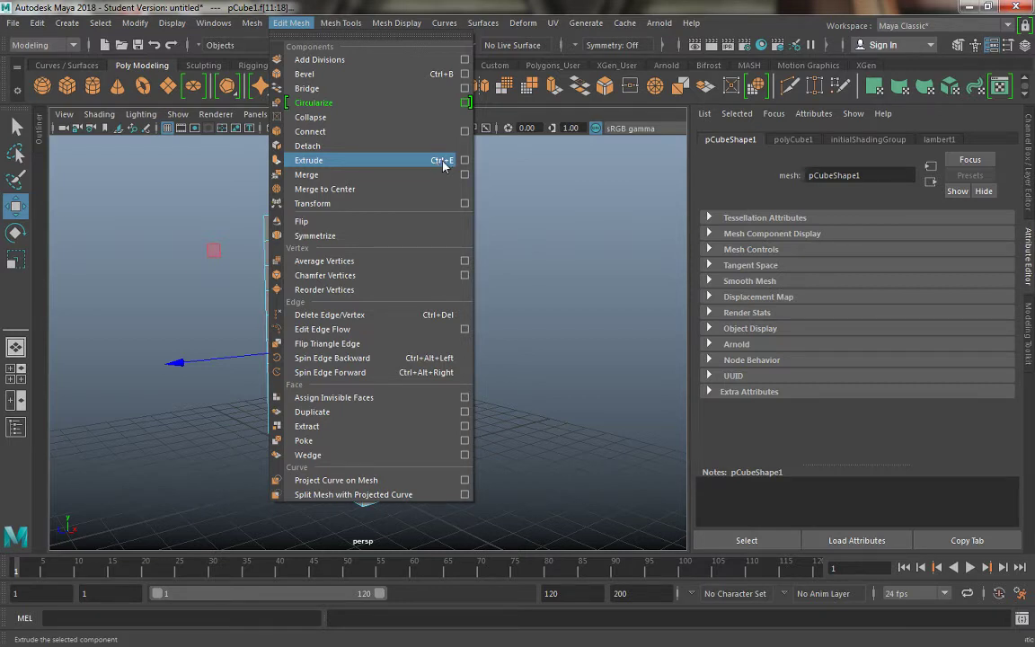
left_click(556, 110)
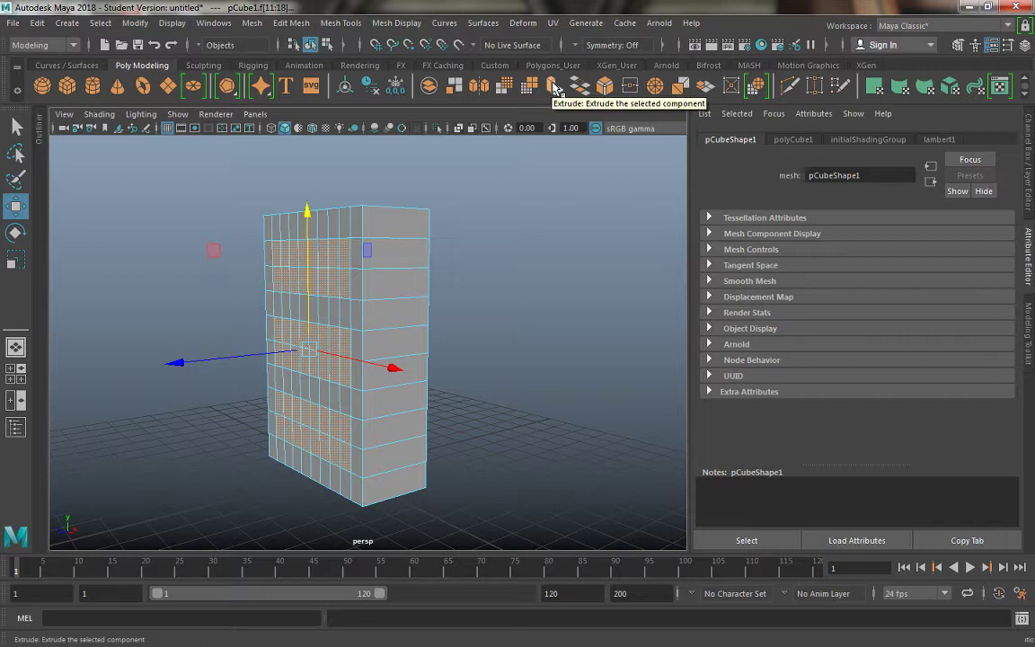
Apply Edit Mesh > Extrude to the three selected face blocks, creating polyExtrudeFace1.
left_click(555, 87)
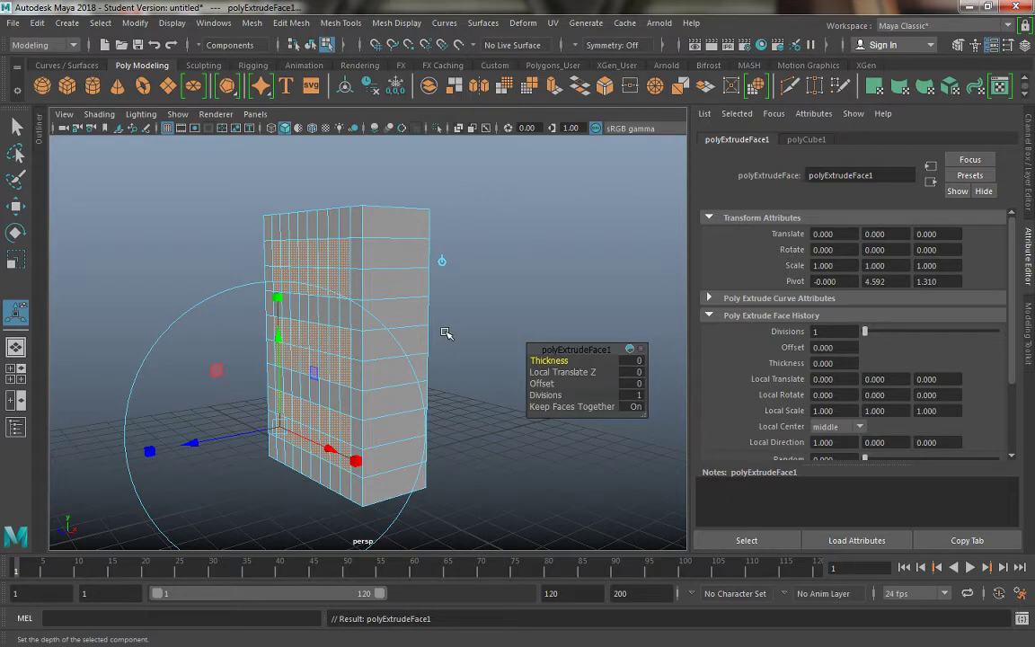
left_click_drag(454, 328, 469, 319, "alt")
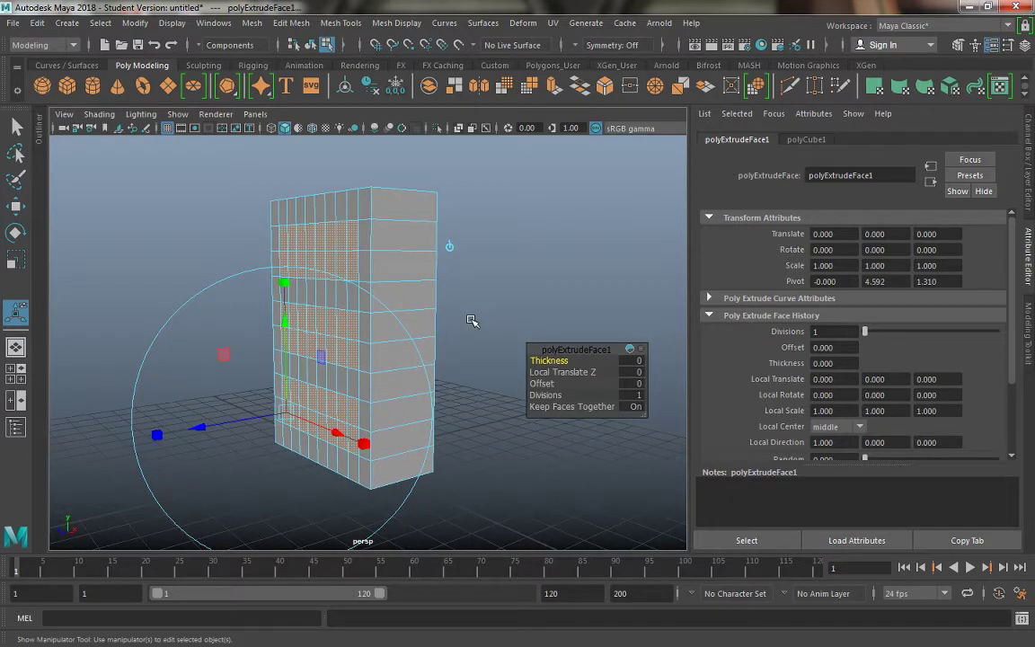
key("w")
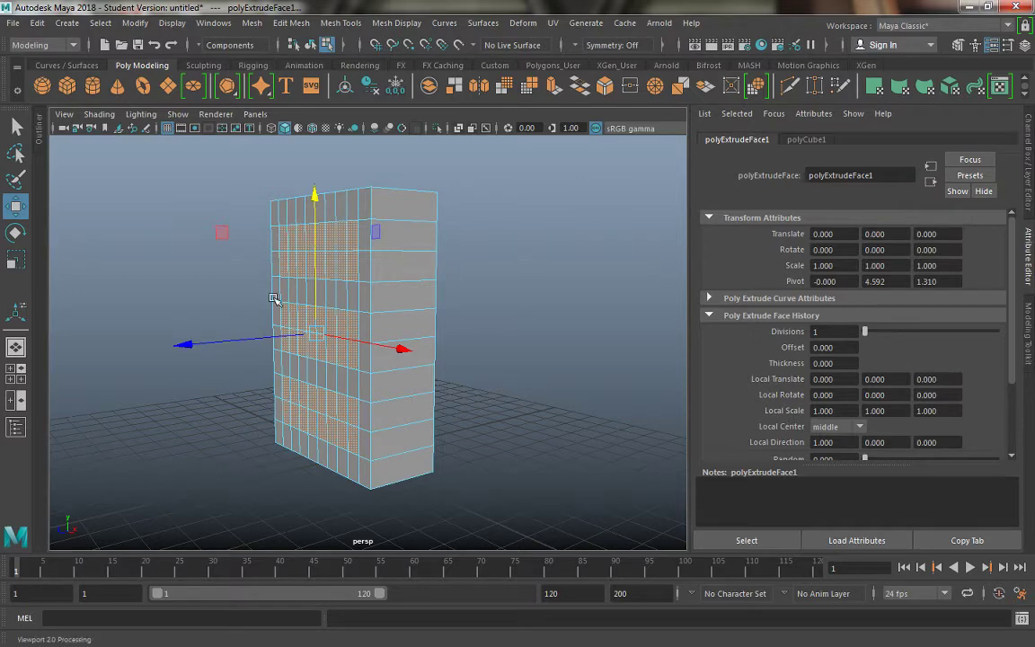
Push the extruded faces inward along Z and maximise the side view.
left_click_drag(183, 344, 220, 343)
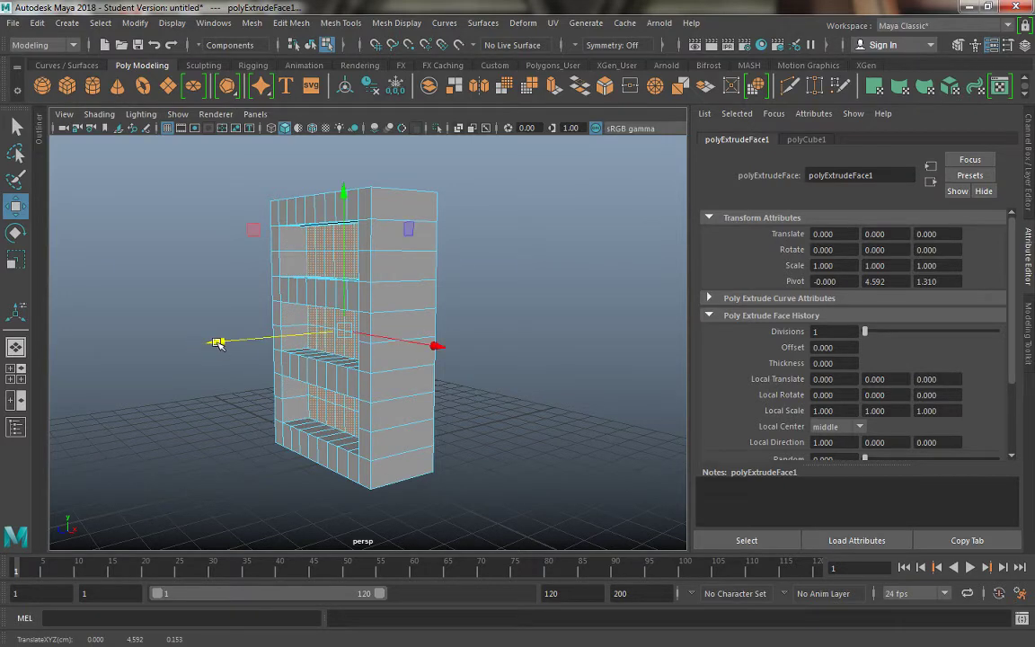
key("space")
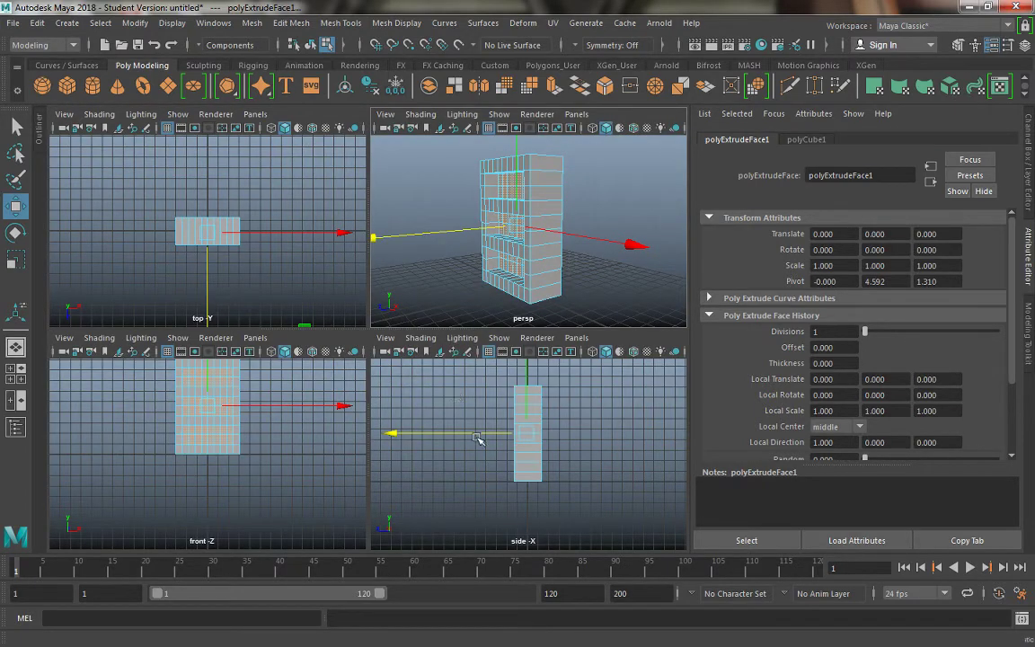
key("space")
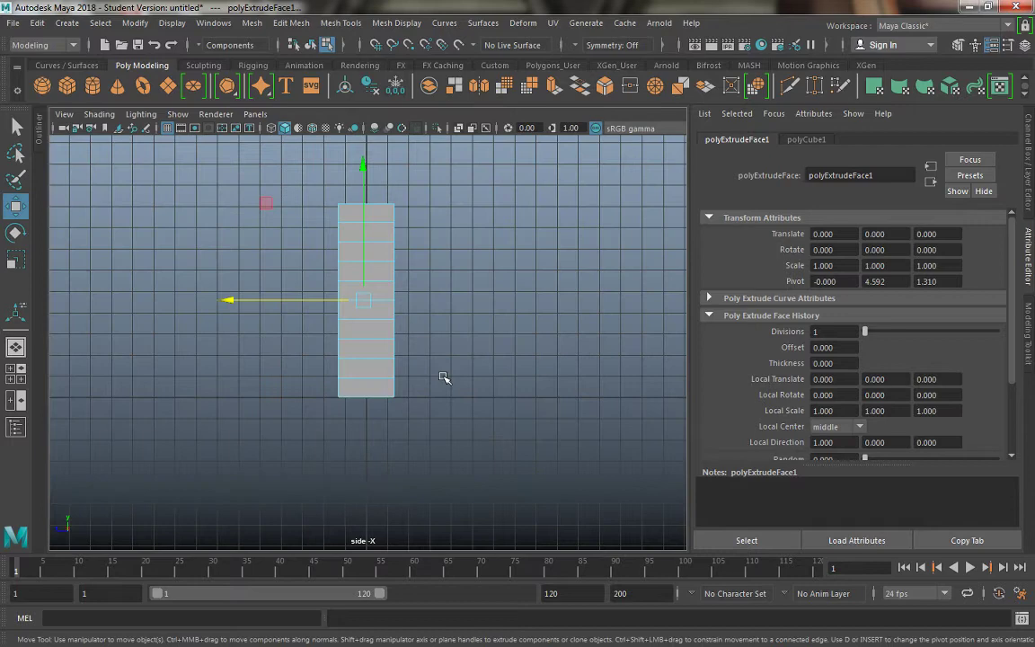
middle_click_drag(442, 344, 439, 353, "alt")
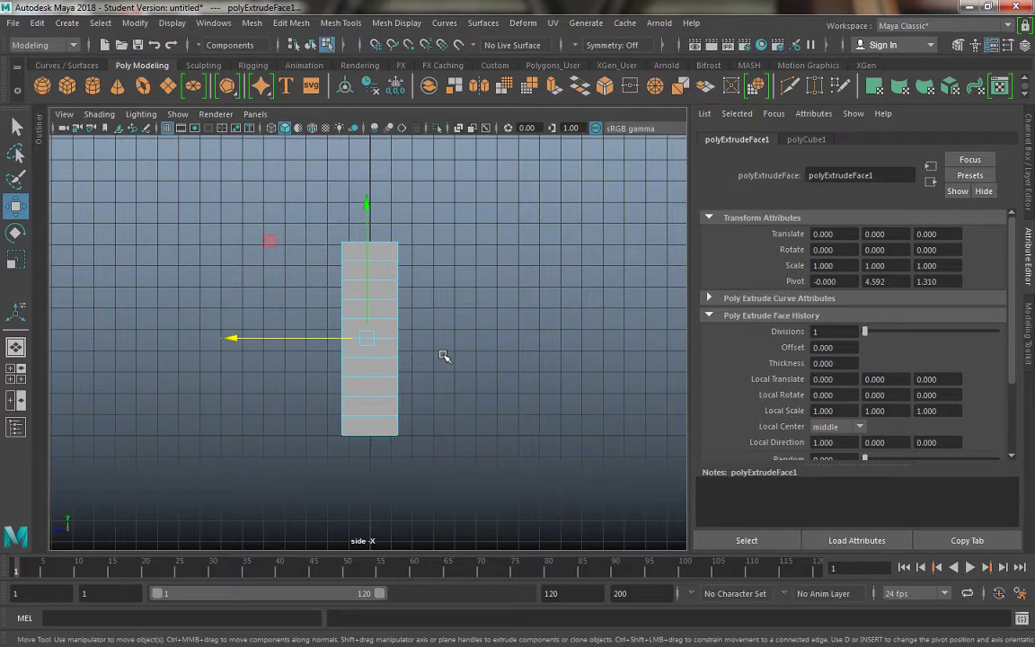
Try wireframe, shaded and wireframe-on-shaded display, settling on wireframe.
key("4")
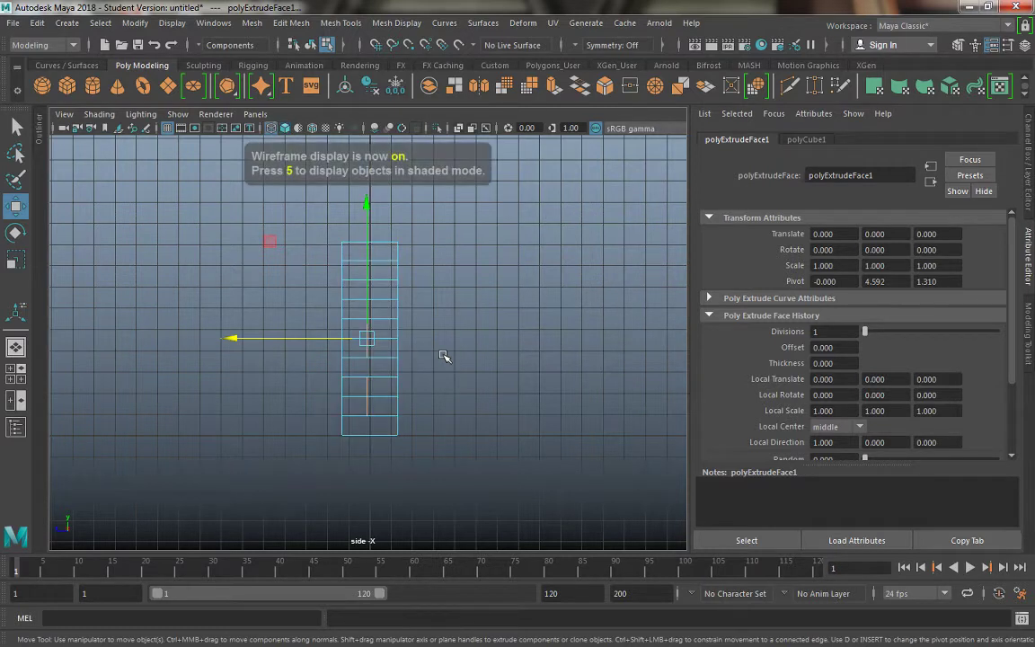
left_click(272, 134)
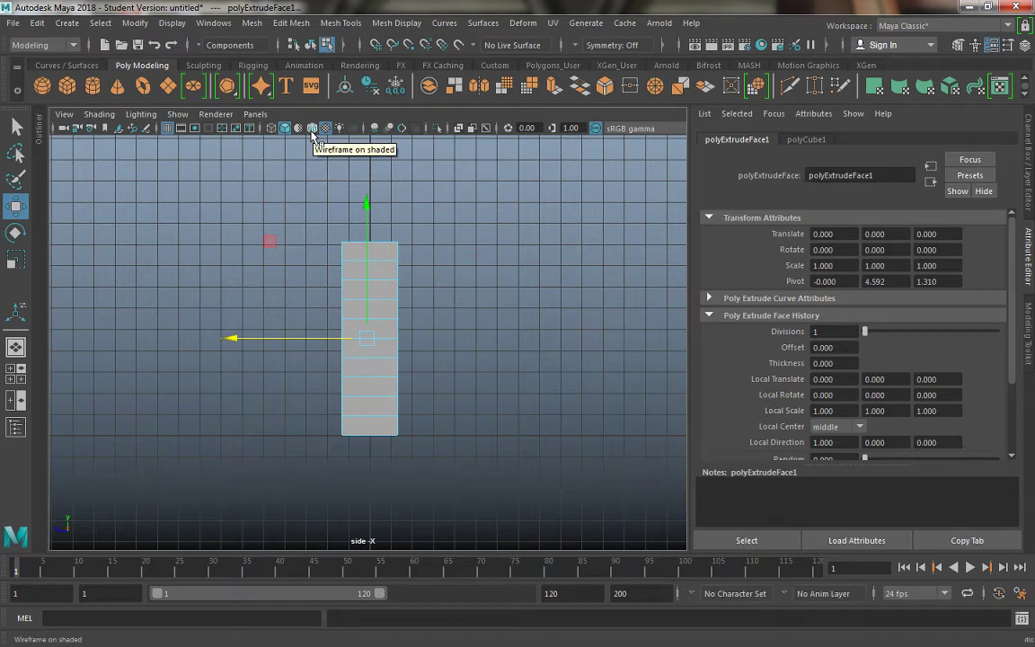
left_click(313, 132)
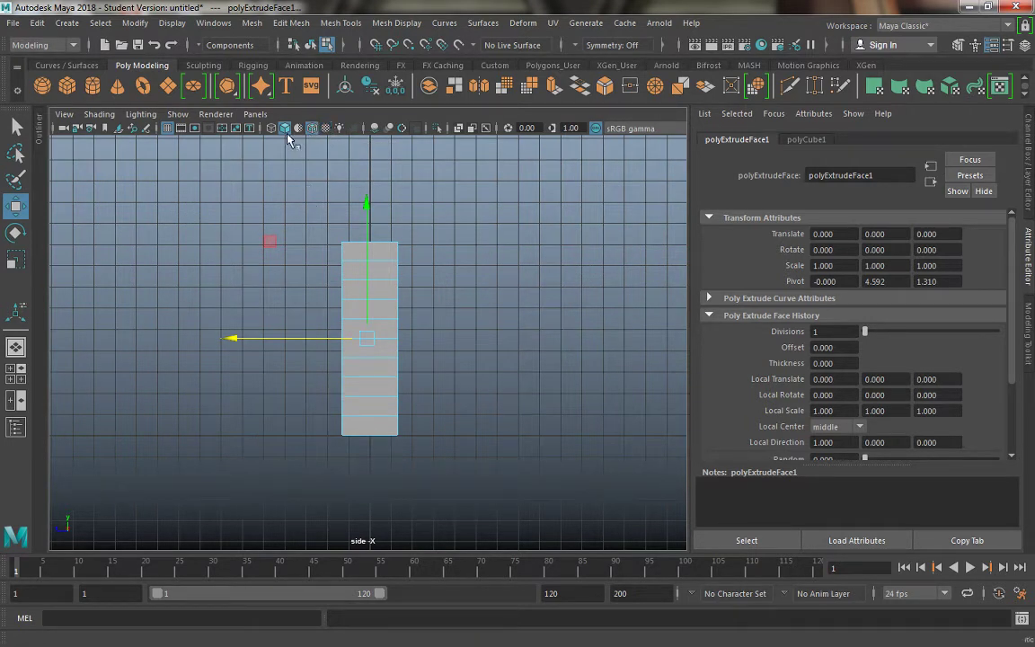
left_click(272, 129)
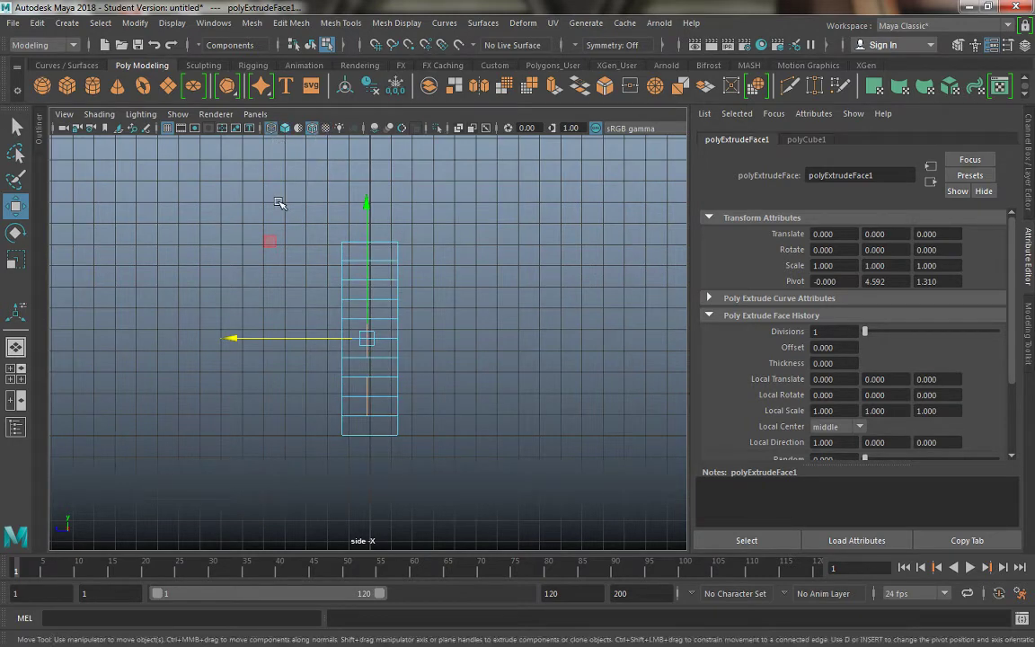
Return the mesh to object mode and clear the selection.
left_click(279, 207)
right_click_drag(375, 224, 412, 196)
left_click(466, 247)
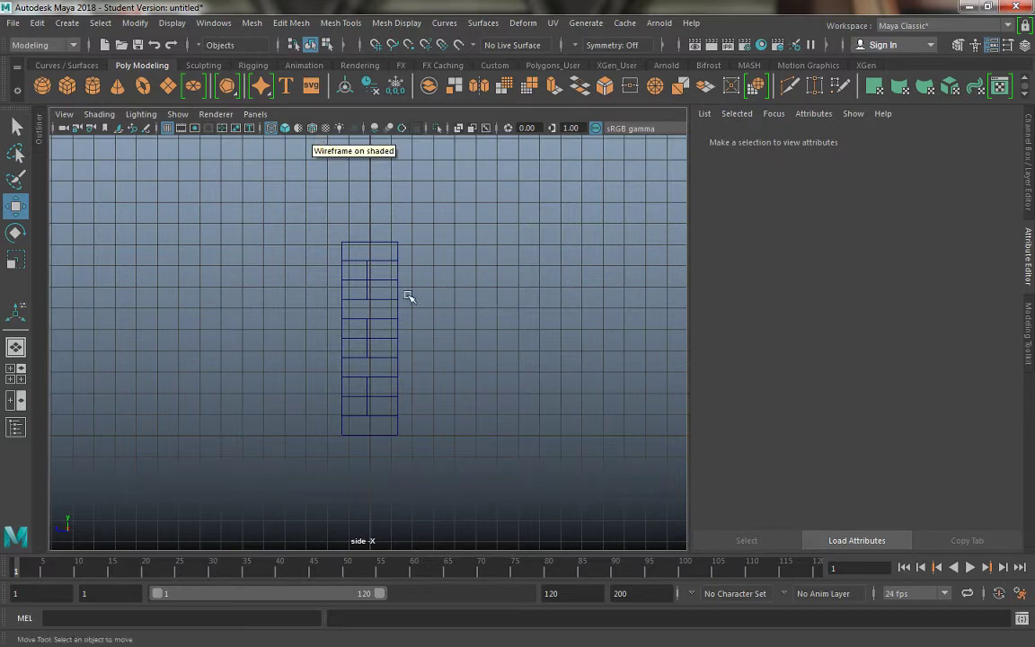
Maximise the tumbled perspective view showing the three recessed shelf openings, nothing selected.
key("b")
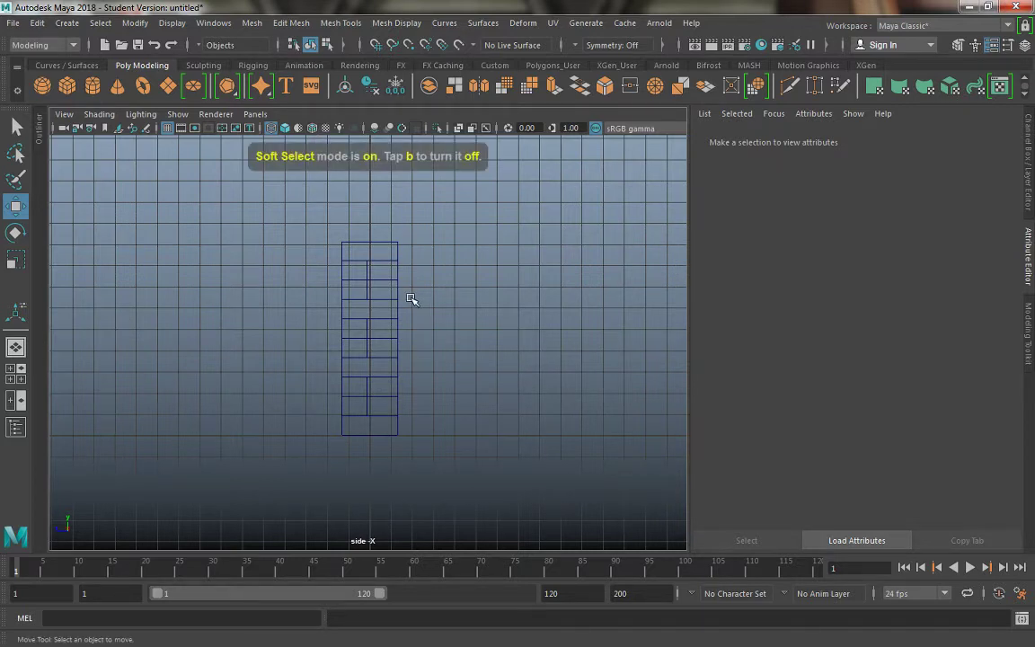
key("space")
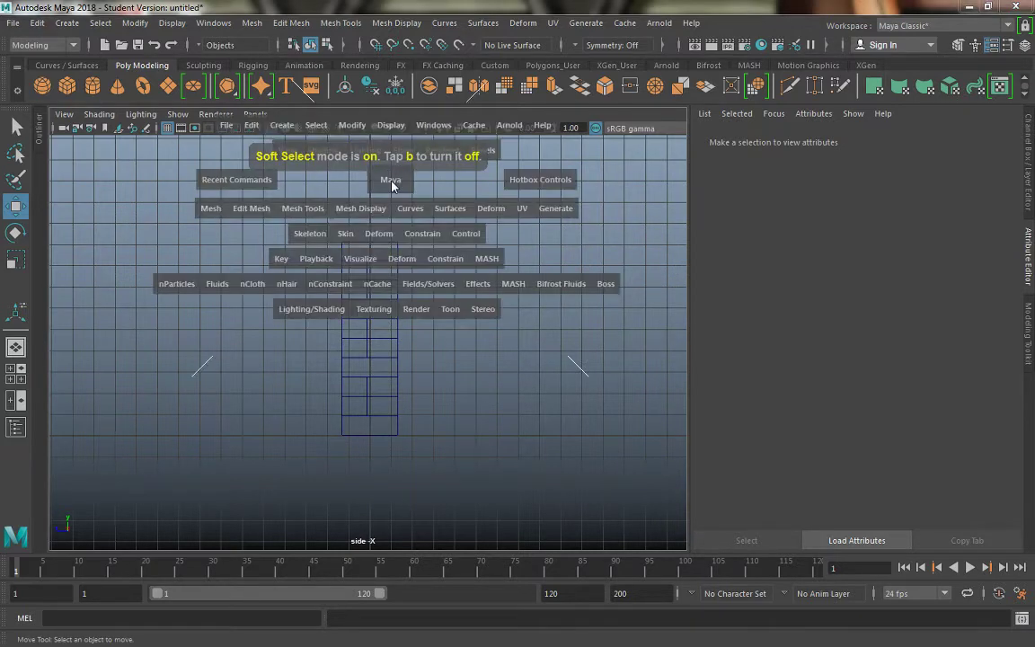
key("space")
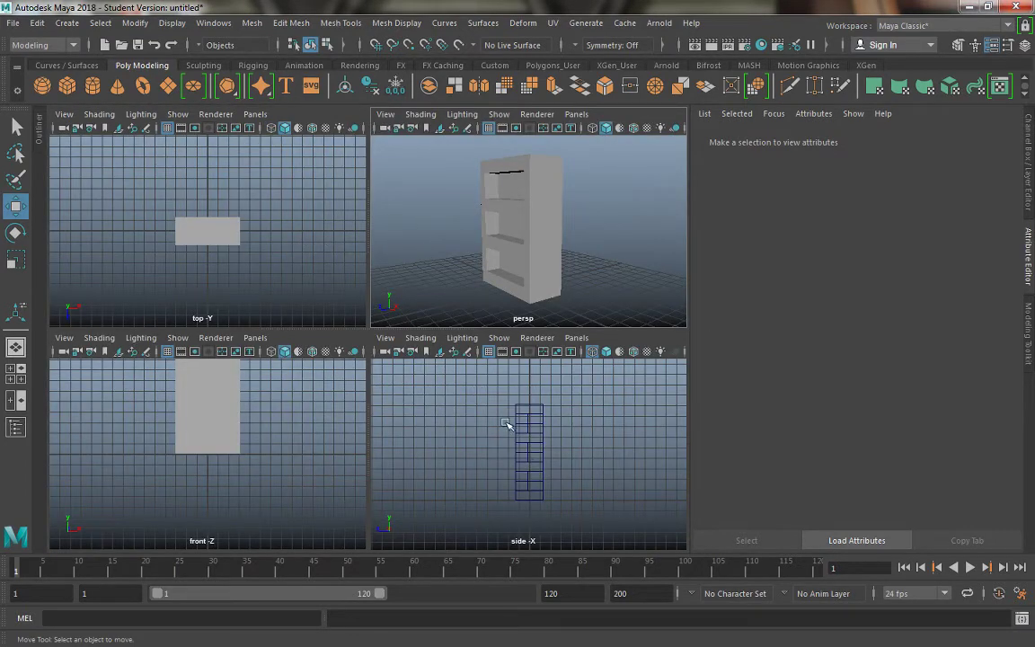
left_click_drag(490, 281, 480, 232, "alt")
key("space")
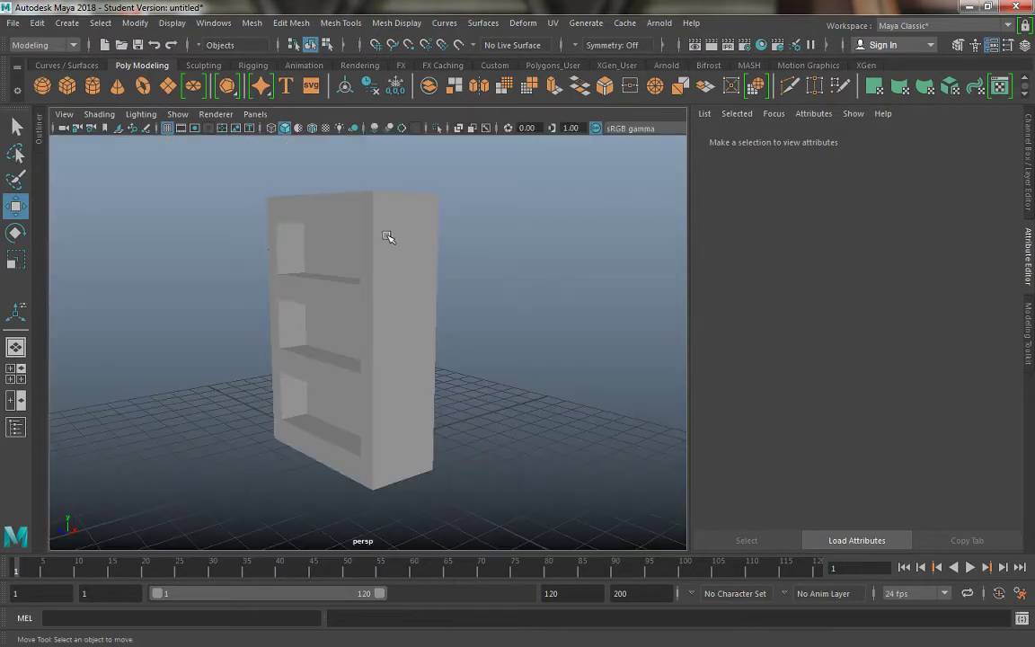
left_click(352, 244)
right_click_drag(333, 205, 333, 243)
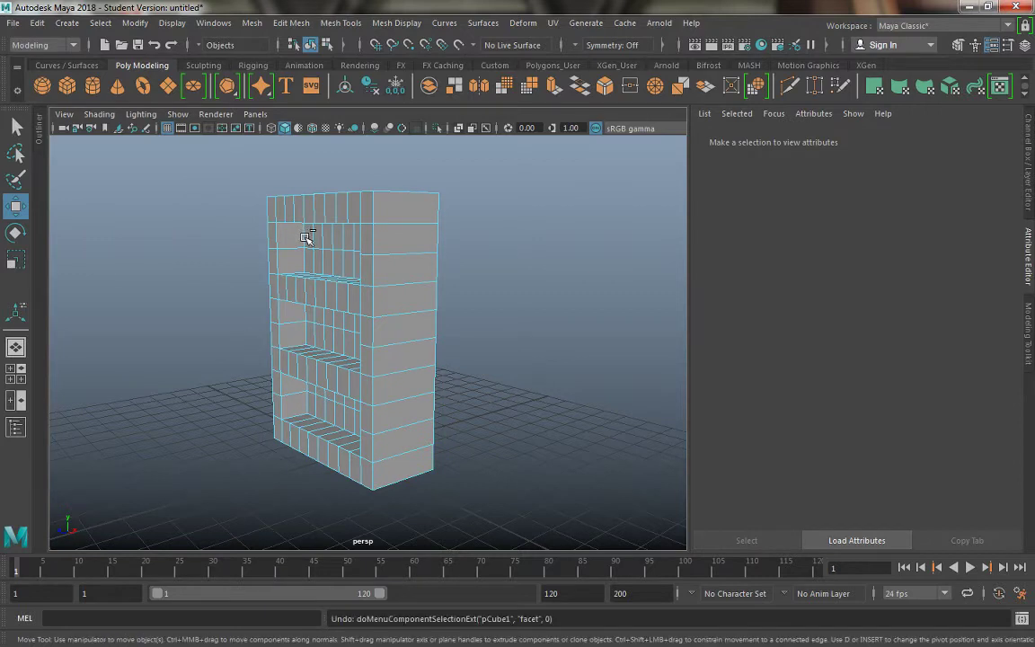
key("F8")
key("ctrl+z")
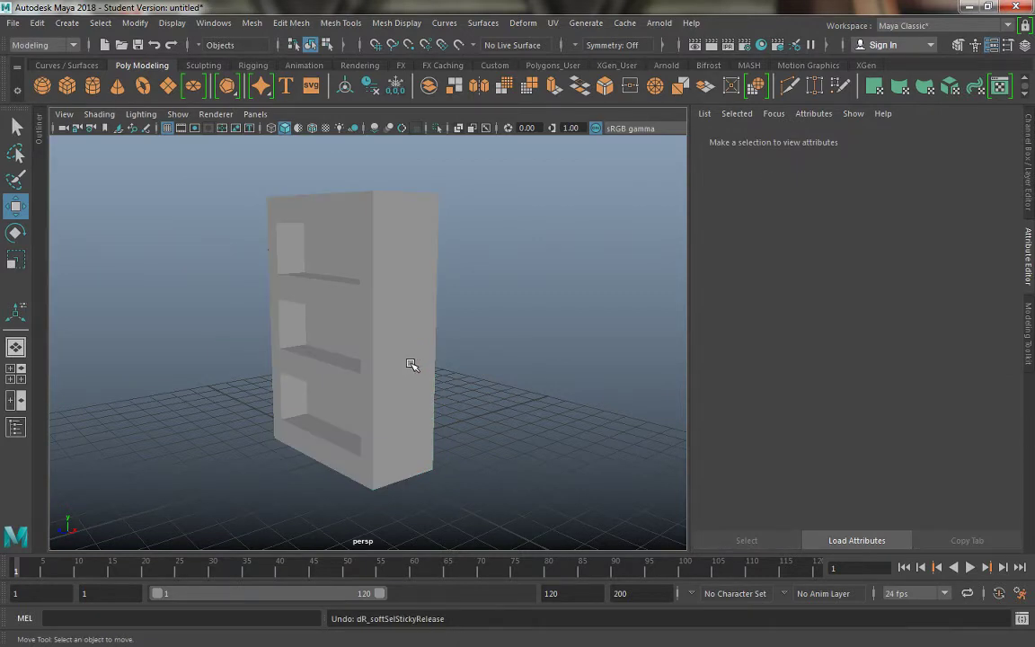
Select the bookshelf and reselect its extruded shelf faces in component mode.
left_click(410, 296)
key("F8")
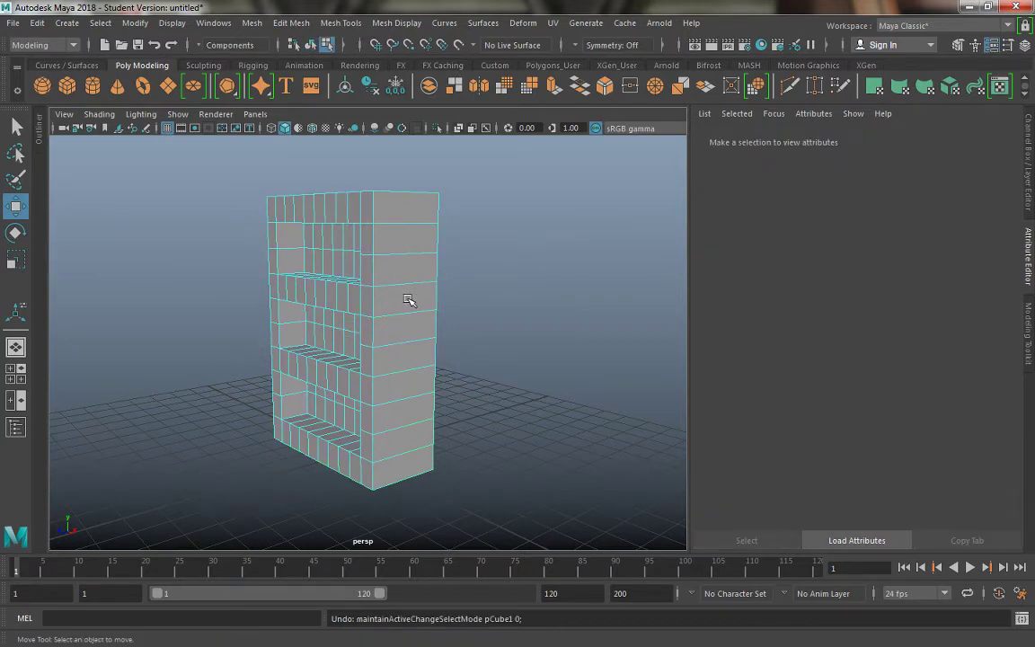
key("ctrl+e")
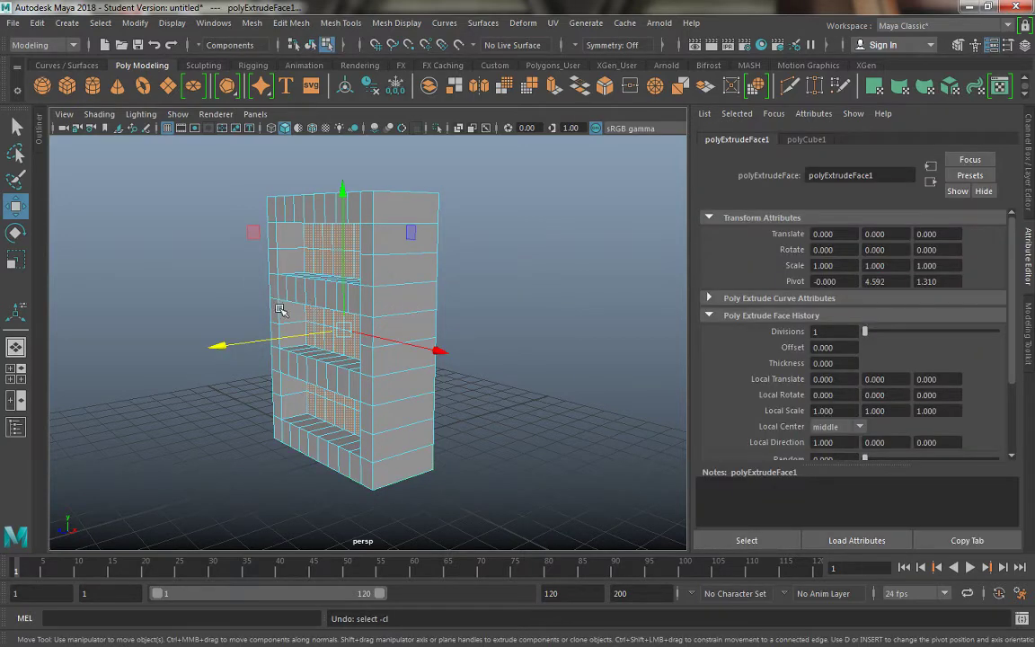
left_click_drag(249, 264, 280, 292, "alt")
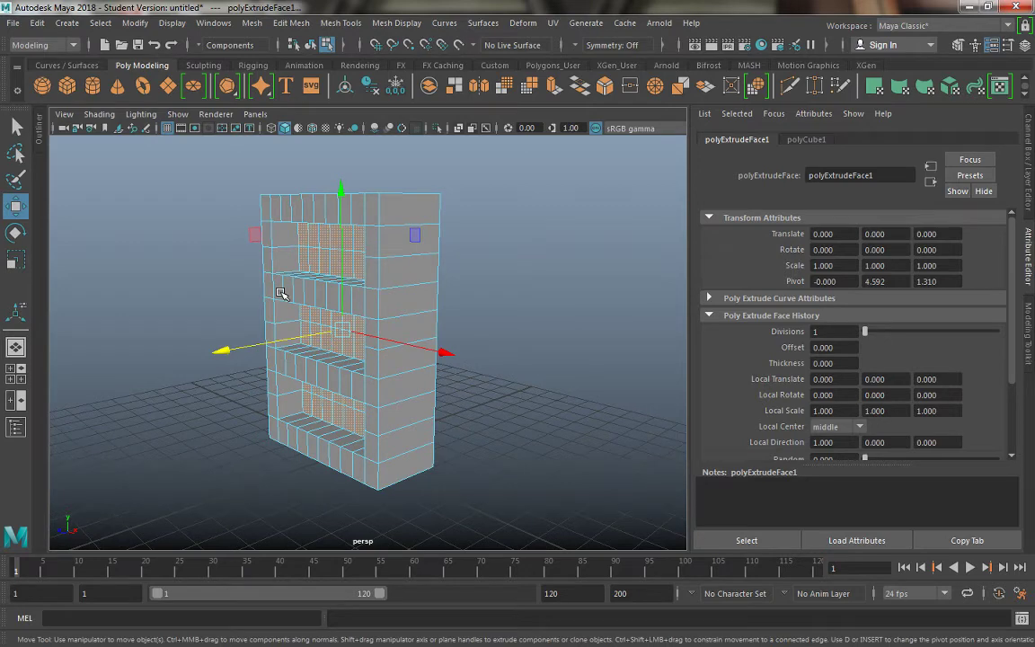
Try display modes 4 through 7, including textured and all-lights shading, then deselect the bookshelf.
key("4")
key("5")
key("6")
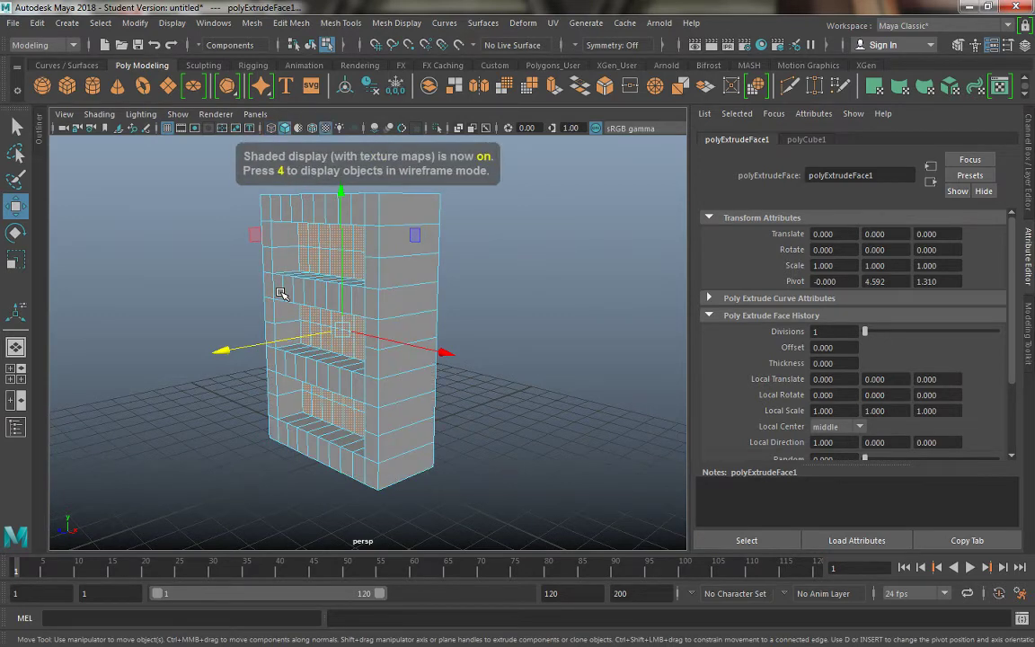
key("7")
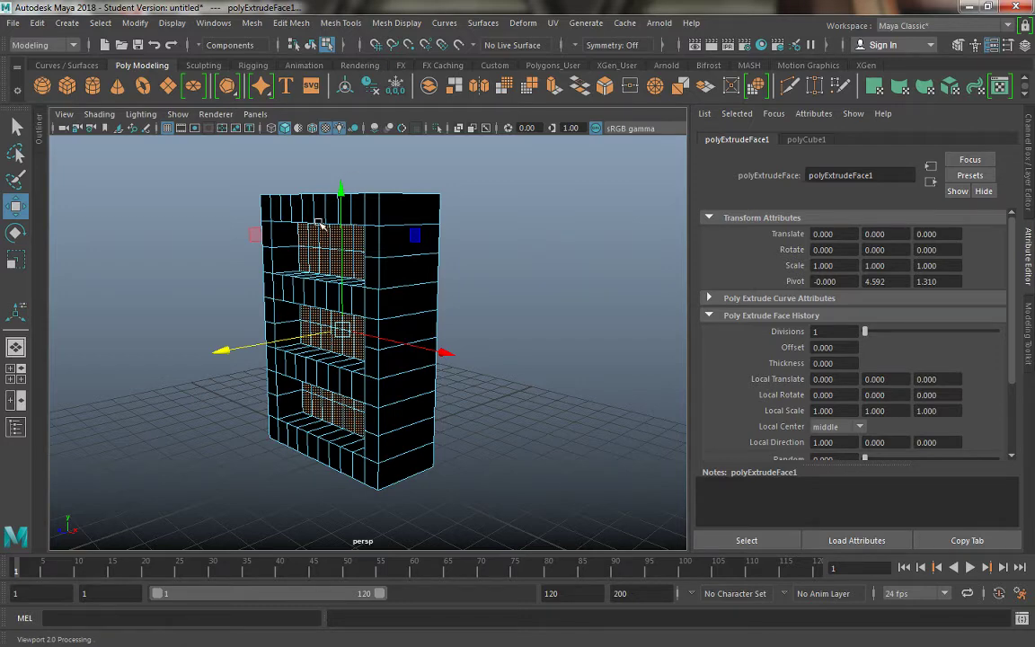
right_click_drag(290, 205, 391, 194)
left_click(506, 272)
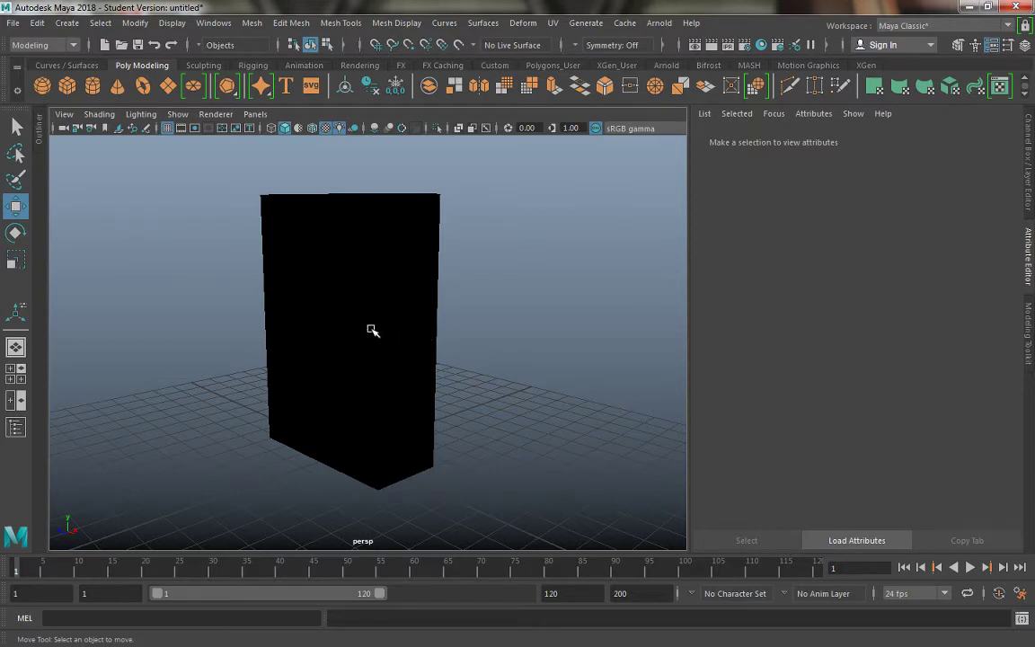
Return to wireframe and shaded display and restore the extruded face selection.
key("4")
key("5")
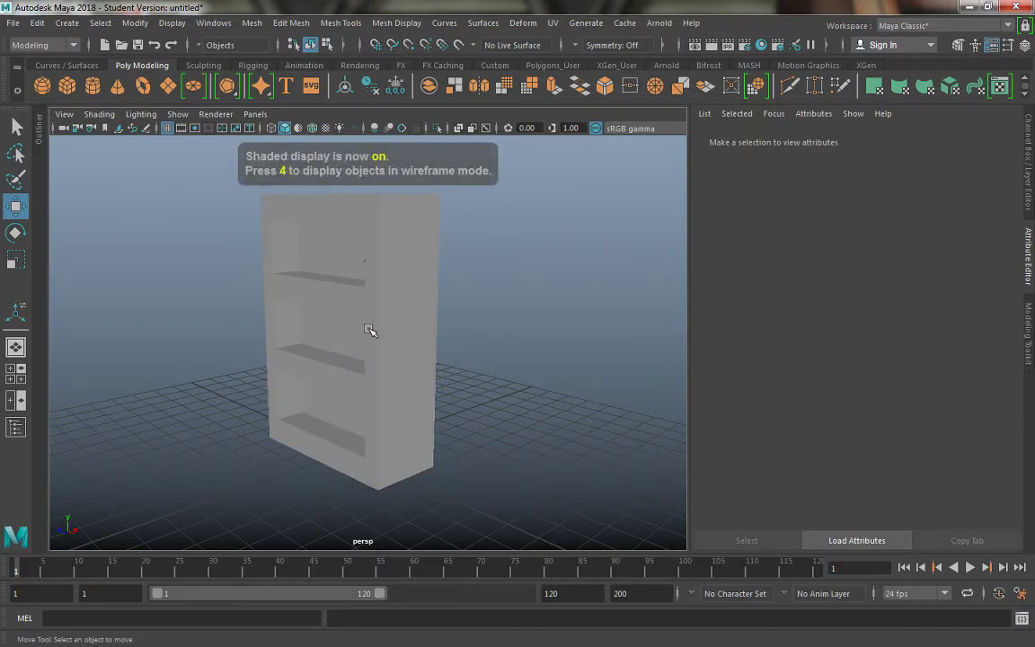
key("4")
left_click(369, 331)
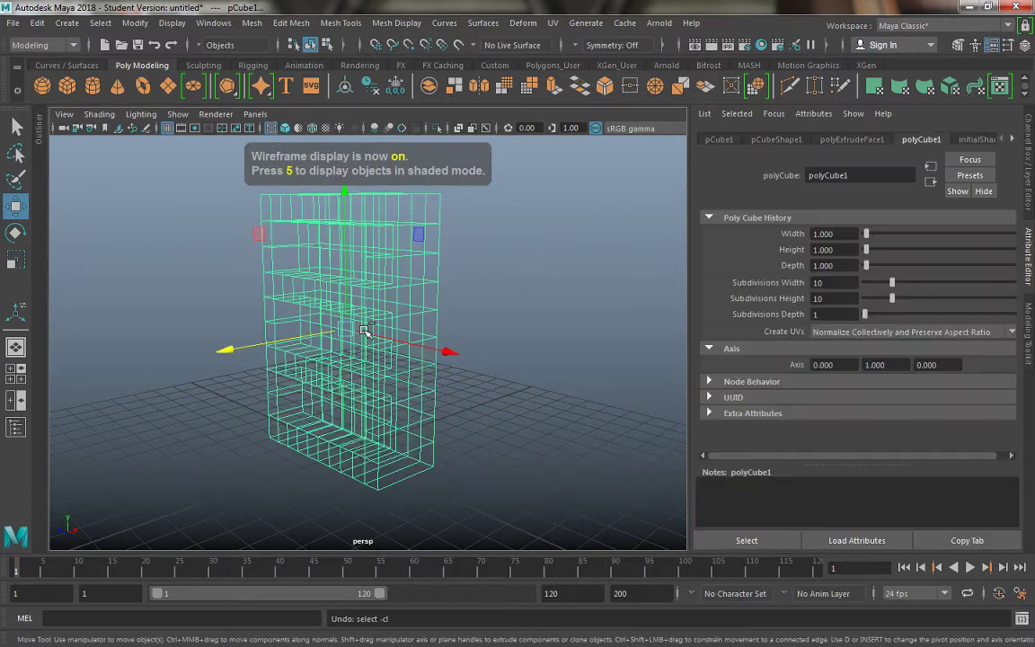
key("ctrl+z")
In the maximized side view, move the extruded front faces back into the cube.
key("5")
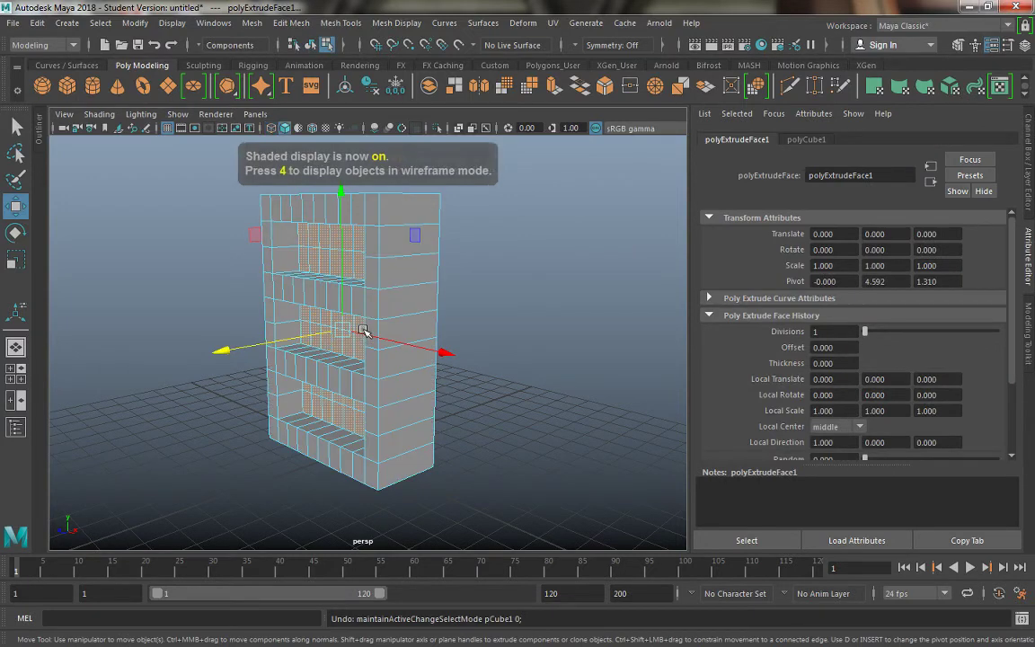
left_click_drag(342, 323, 360, 331, "alt")
key("space")
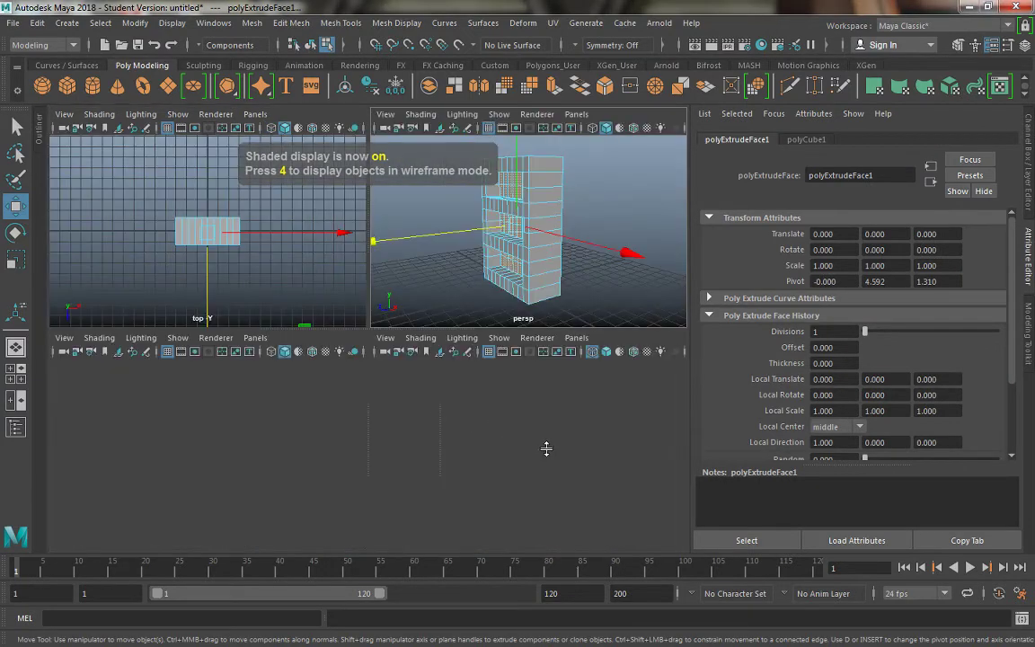
key("space")
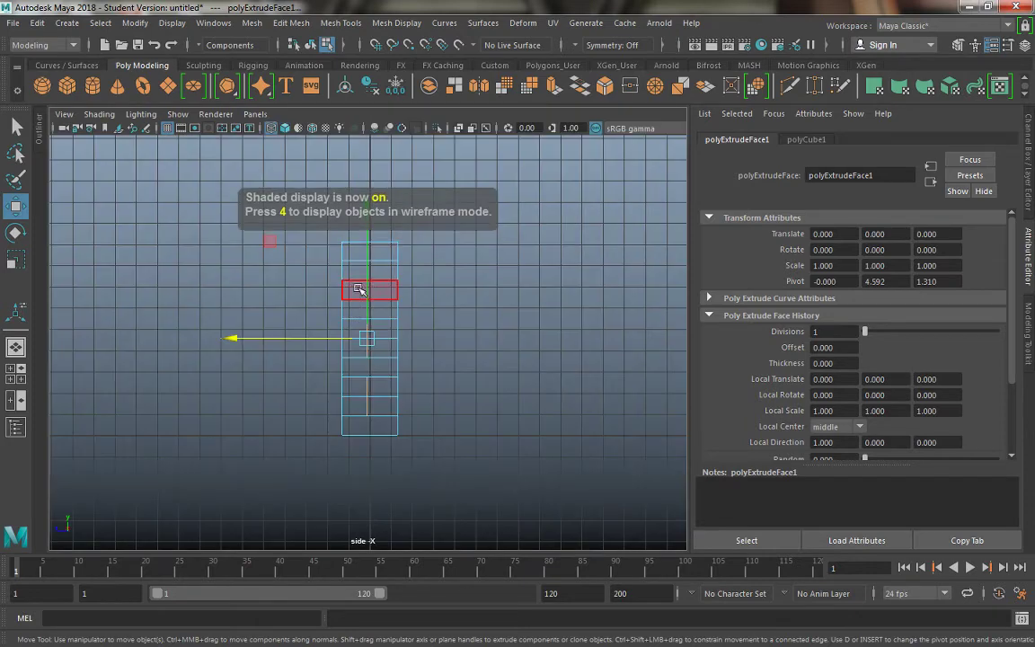
mouse_move(342, 416)
right_mouse_down("alt")
mouse_move(421, 472)
mouse_move(392, 331)
mouse_move(374, 300)
mouse_move(297, 328)
right_mouse_up("alt")
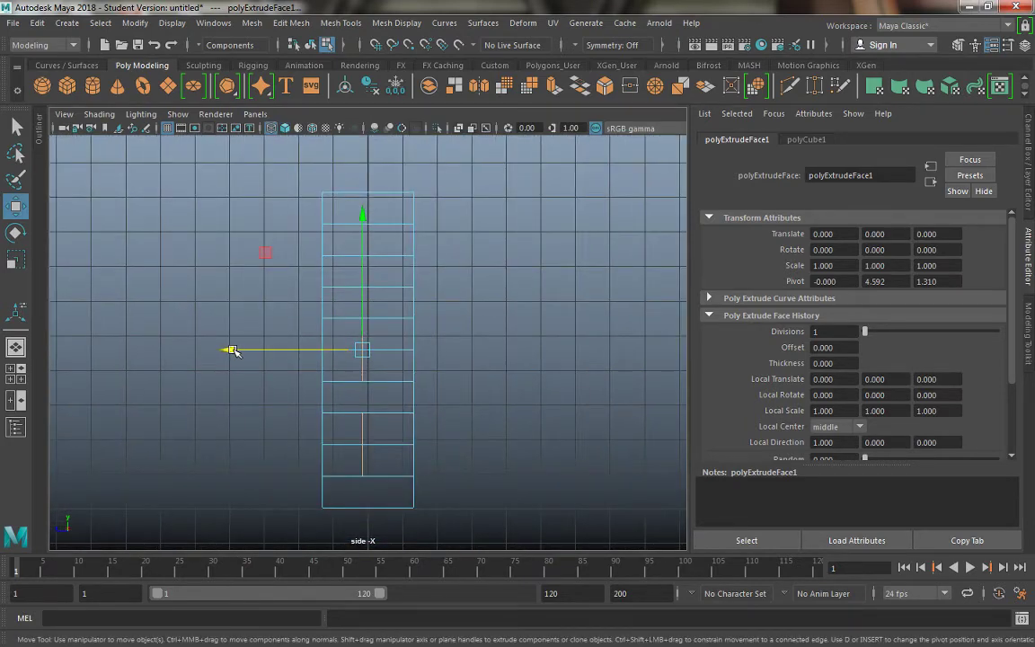
key("ctrl+z")
left_click_drag(229, 350, 271, 358)
Return to the single perspective view, switch to object mode, and deselect the bookshelf.
key("space")
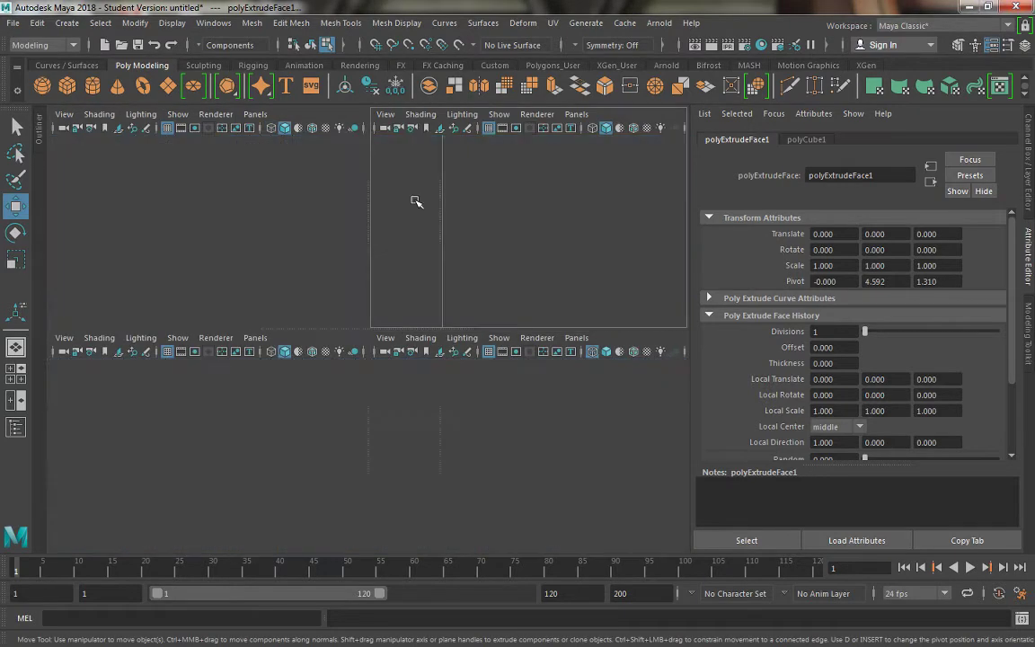
key("space")
right_click_drag(335, 232, 413, 171)
left_click(463, 292)
left_click_drag(416, 319, 265, 249, "alt")
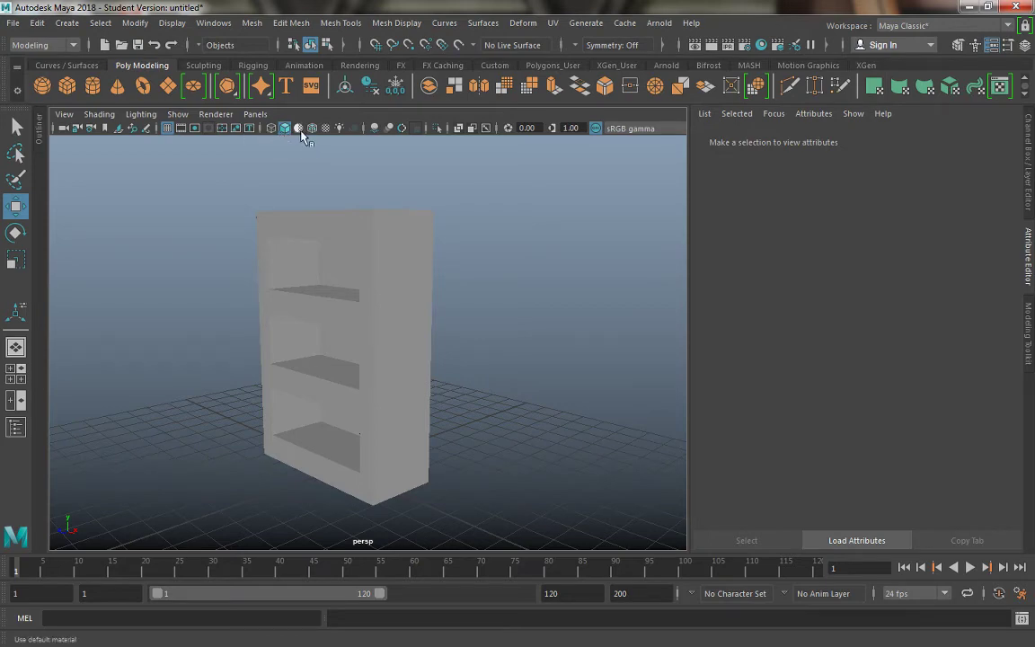
Turn on Wireframe on Shaded and orbit to inspect both sides of the bookshelf.
left_click(99, 115)
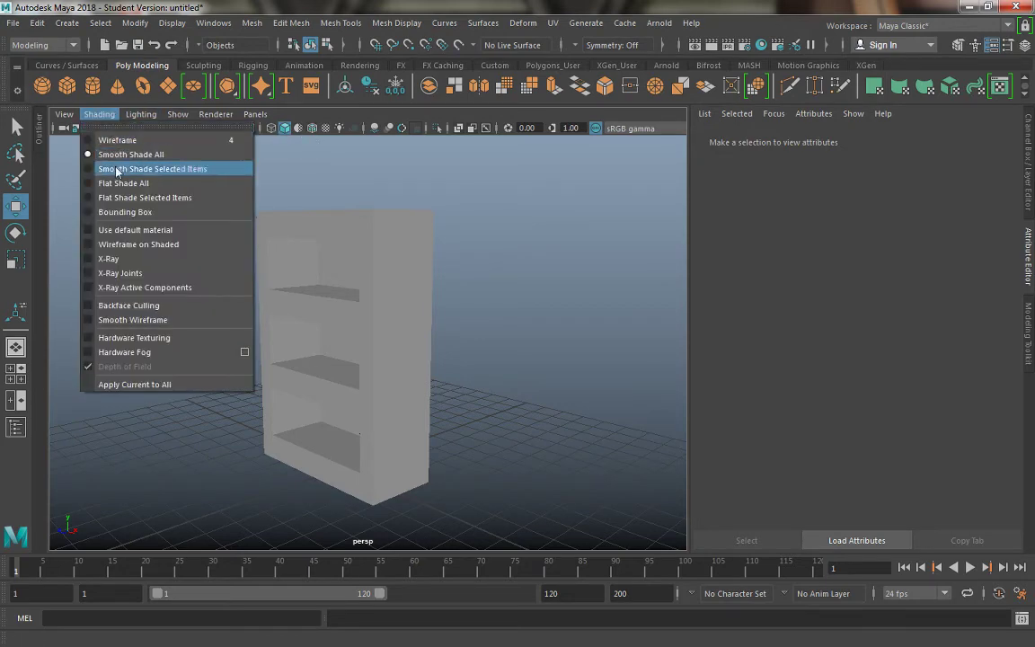
left_click(151, 243)
left_click_drag(126, 245, 279, 198, "alt")
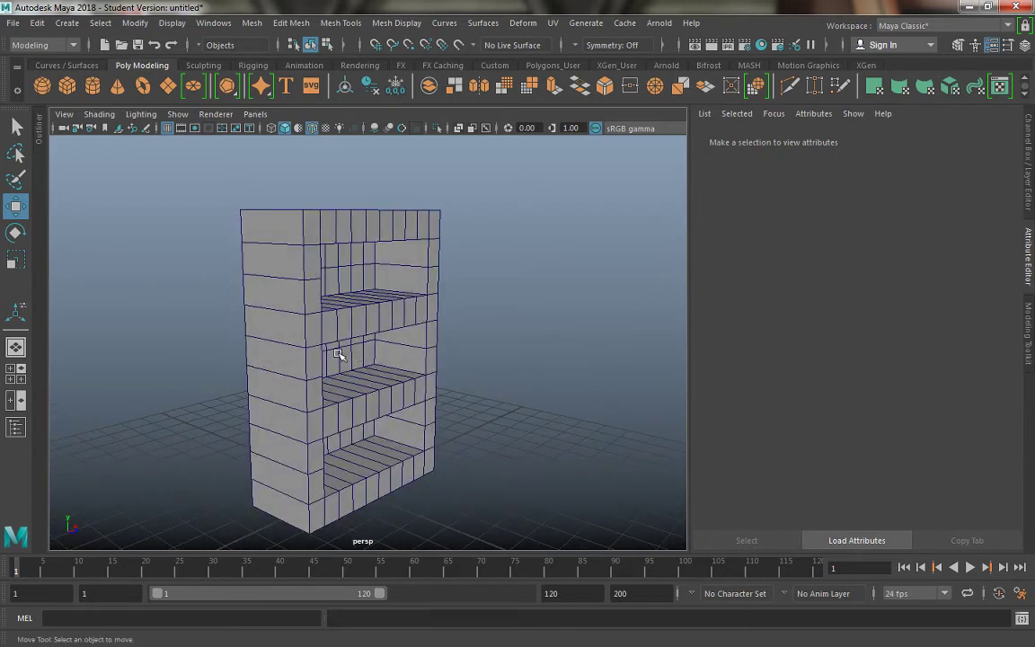
left_click_drag(337, 356, 282, 297, "alt")
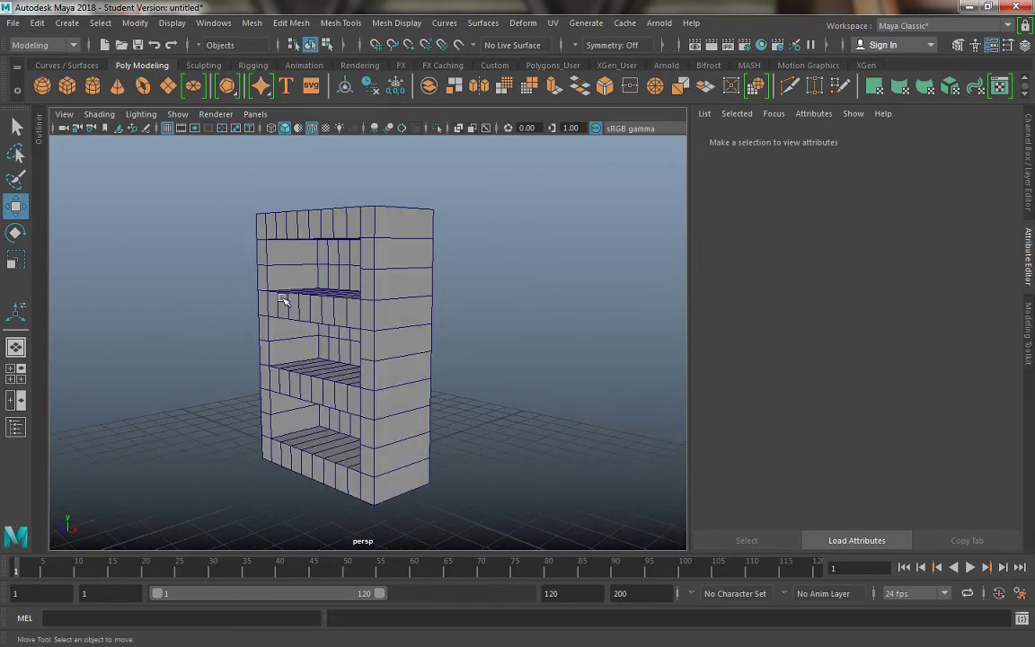
left_click_drag(335, 246, 499, 288, "alt")
left_click_drag(319, 304, 369, 231, "alt")
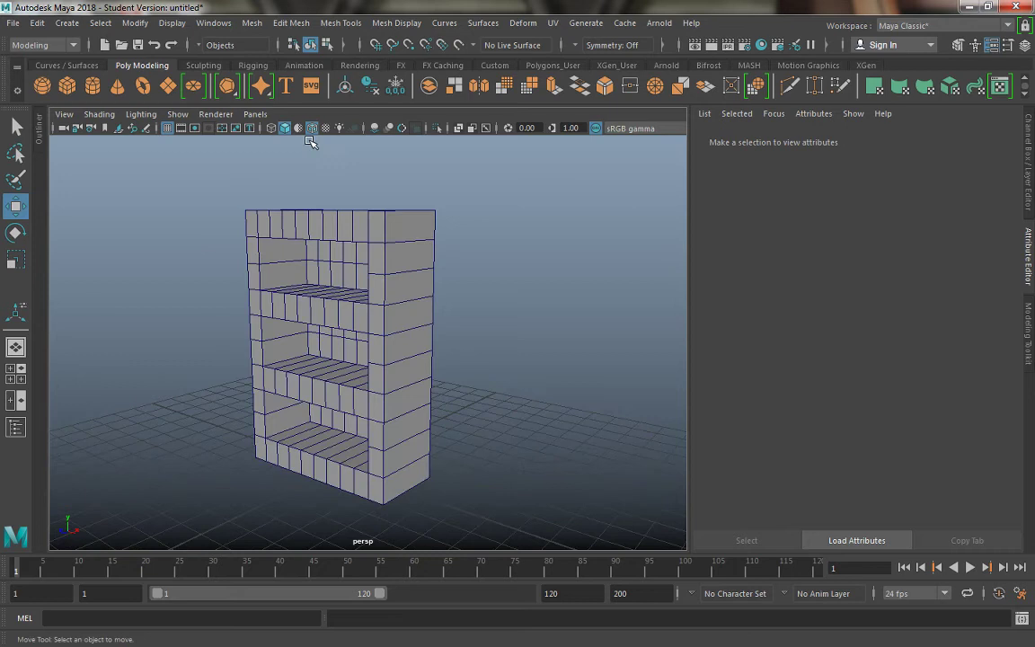
Browse the Shading menu, the object creation commands and the mesh editing menus.
left_click(100, 115)
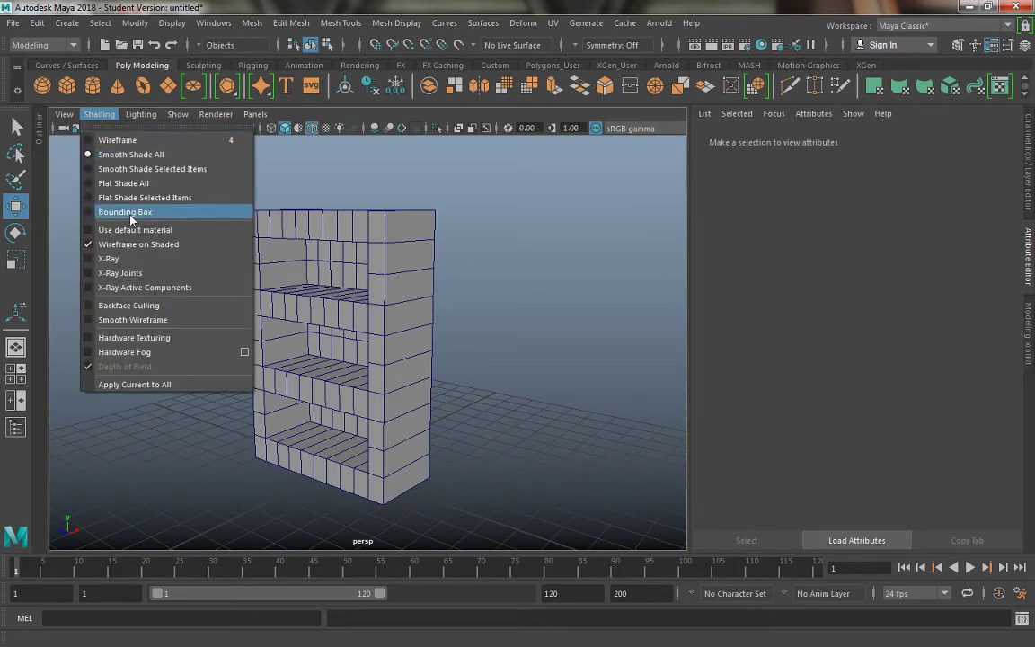
left_click(100, 115)
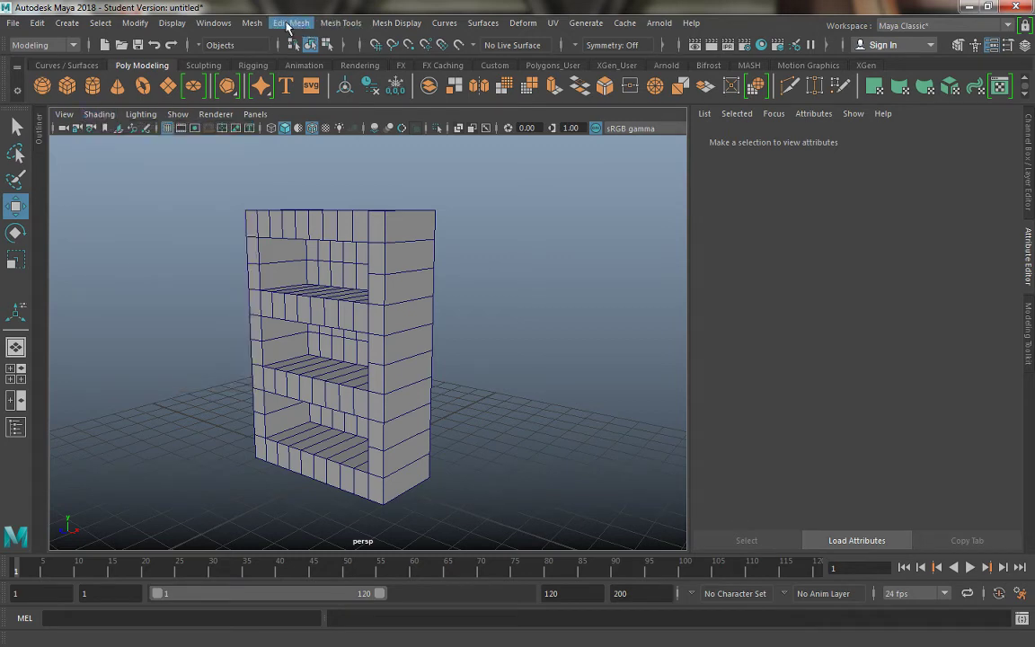
left_click(71, 23)
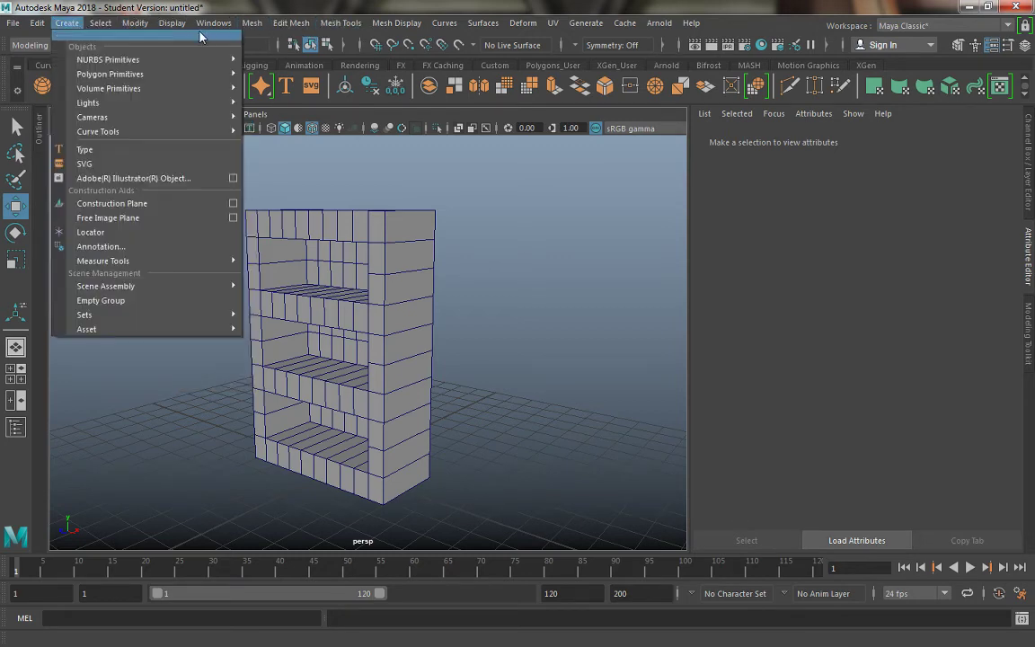
mouse_move(348, 29)
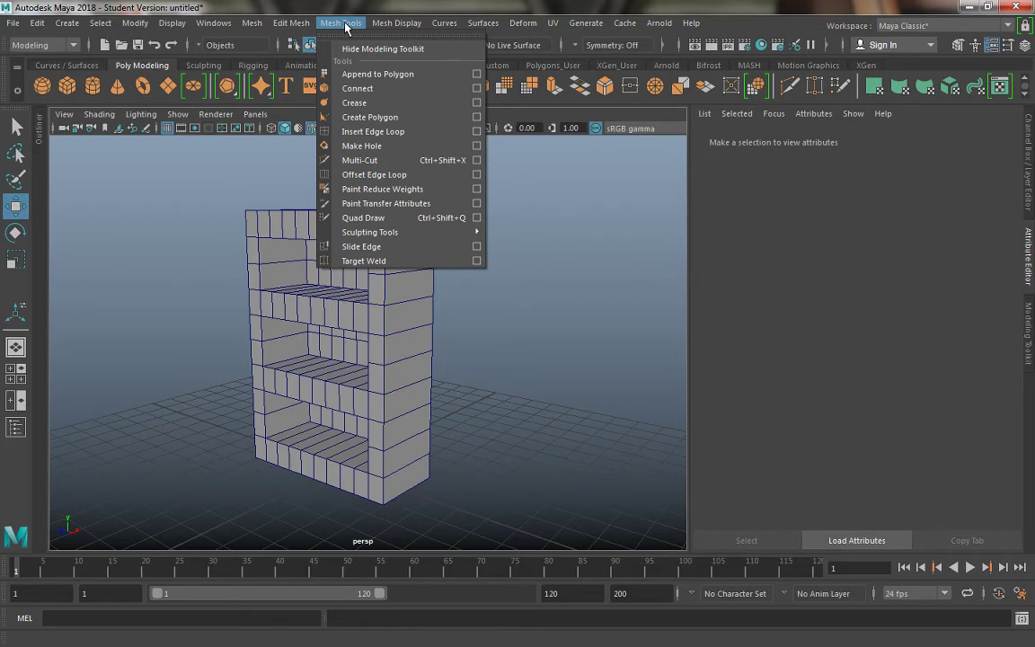
left_click(285, 25)
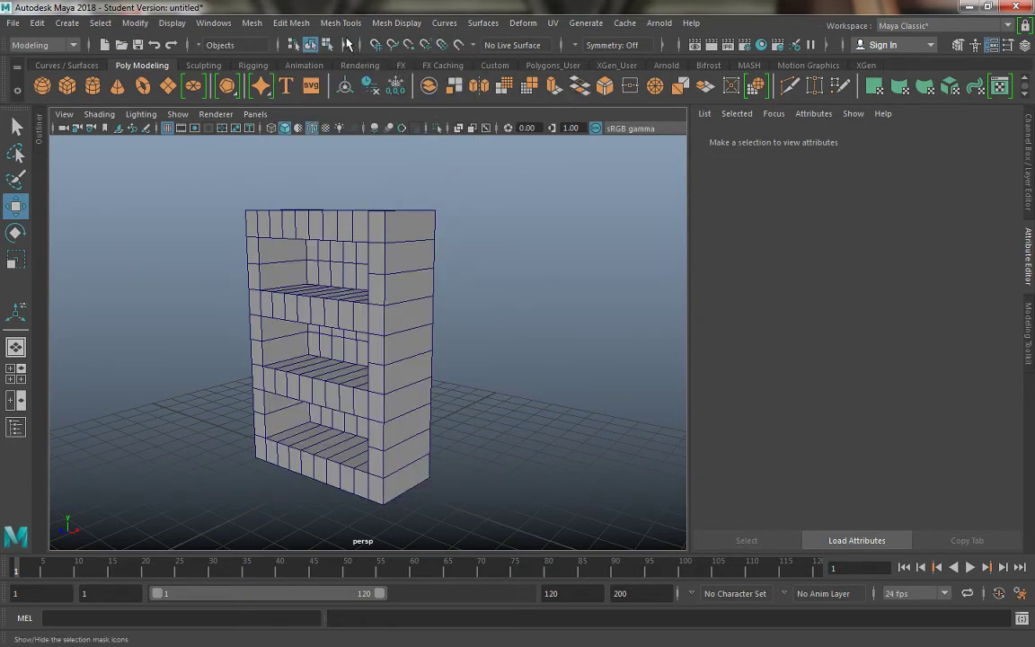
left_click(286, 24)
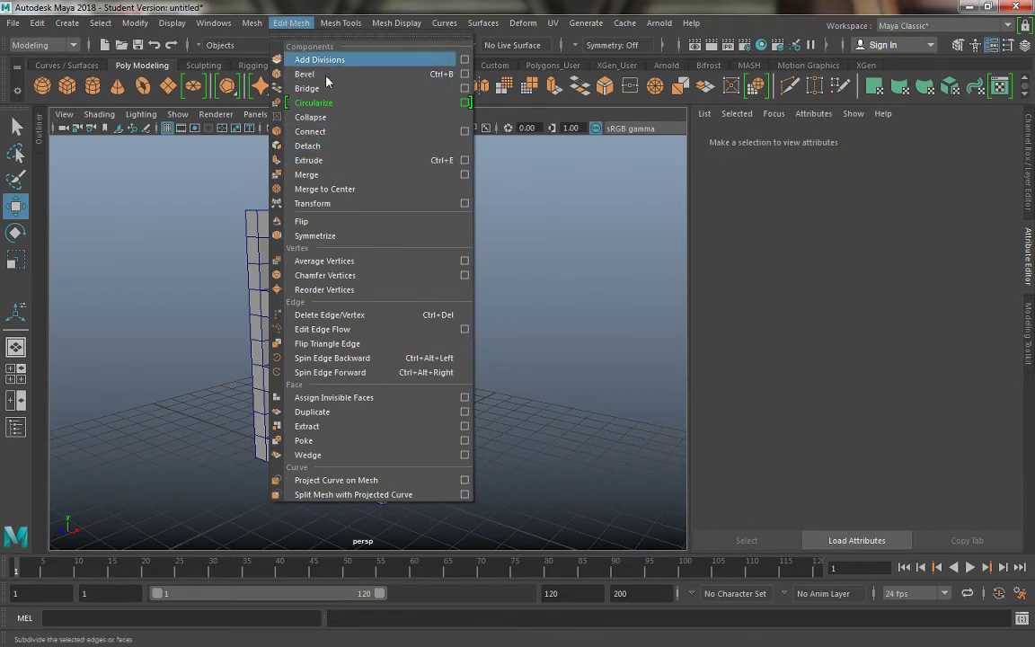
left_click(288, 24)
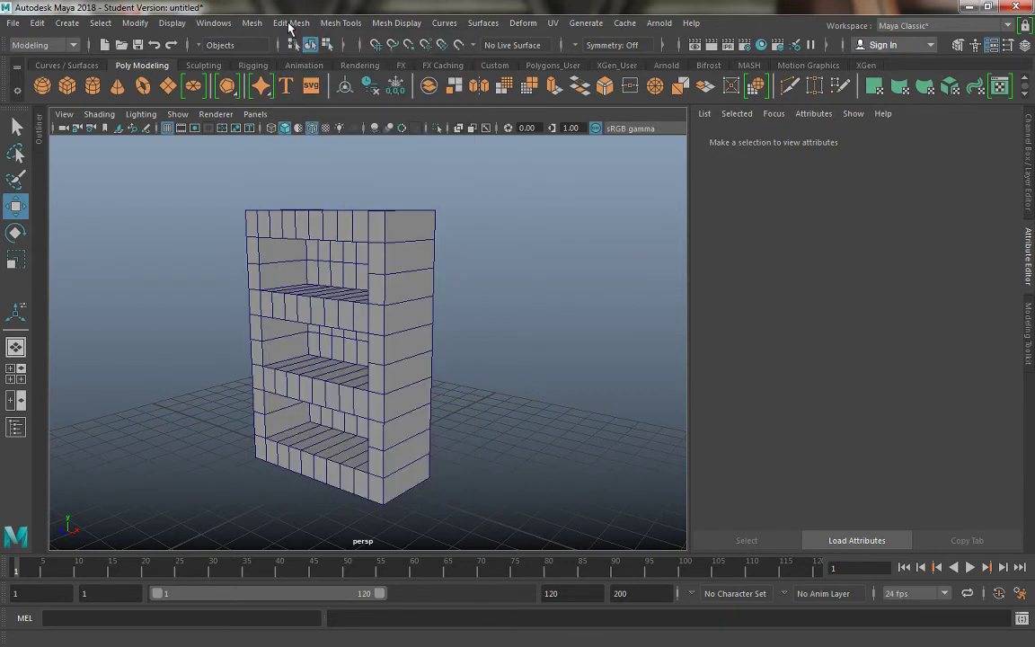
left_click(287, 25)
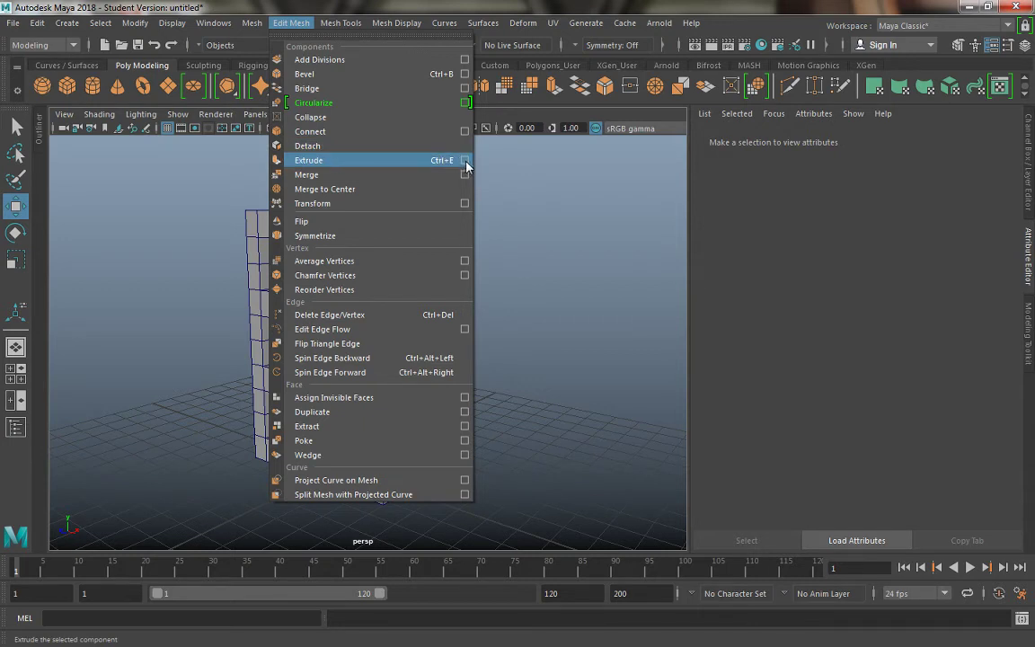
key("Escape")
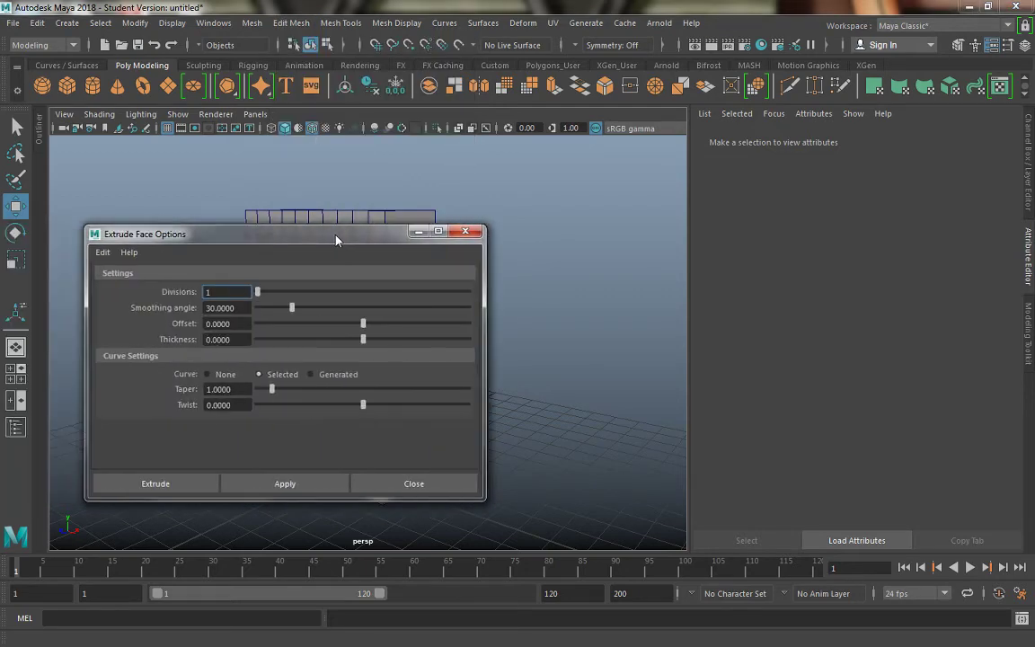
left_click_drag(330, 231, 396, 204)
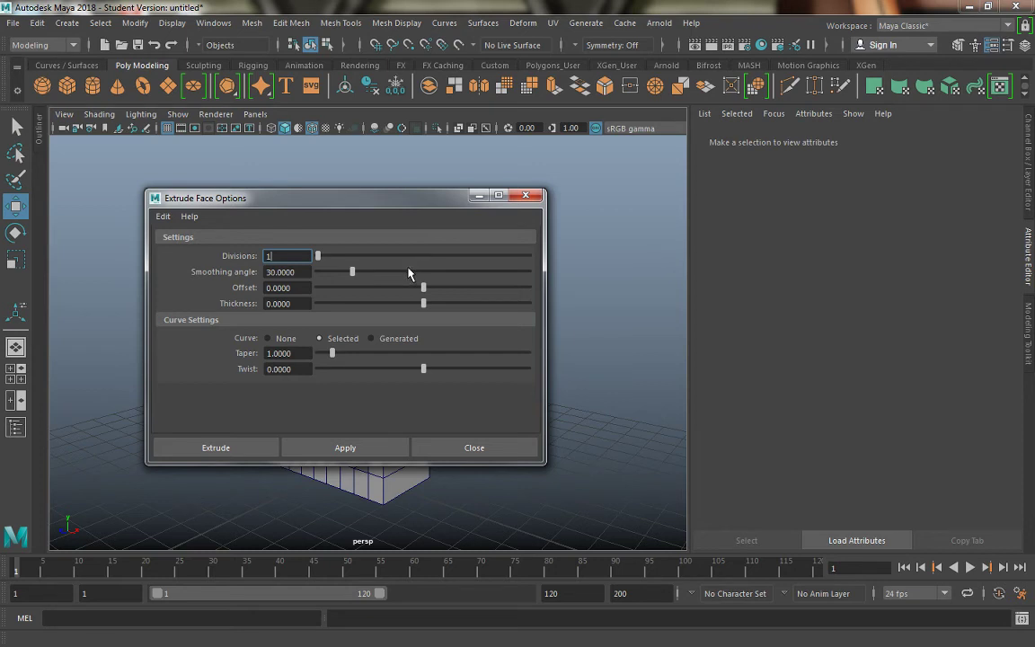
left_click(481, 453)
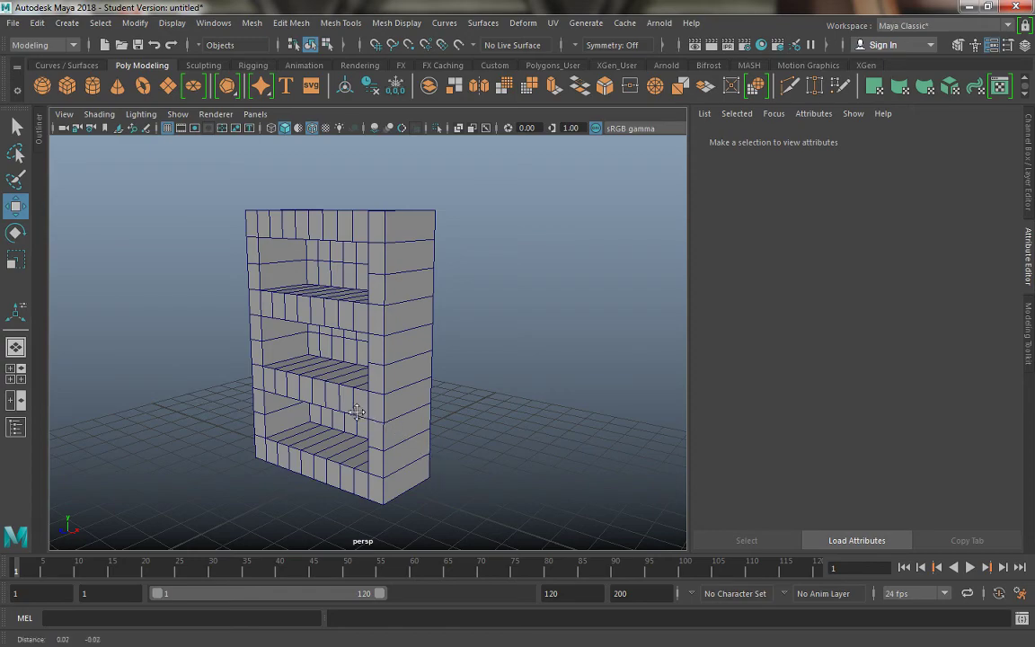
left_click_drag(399, 432, 318, 290, "alt")
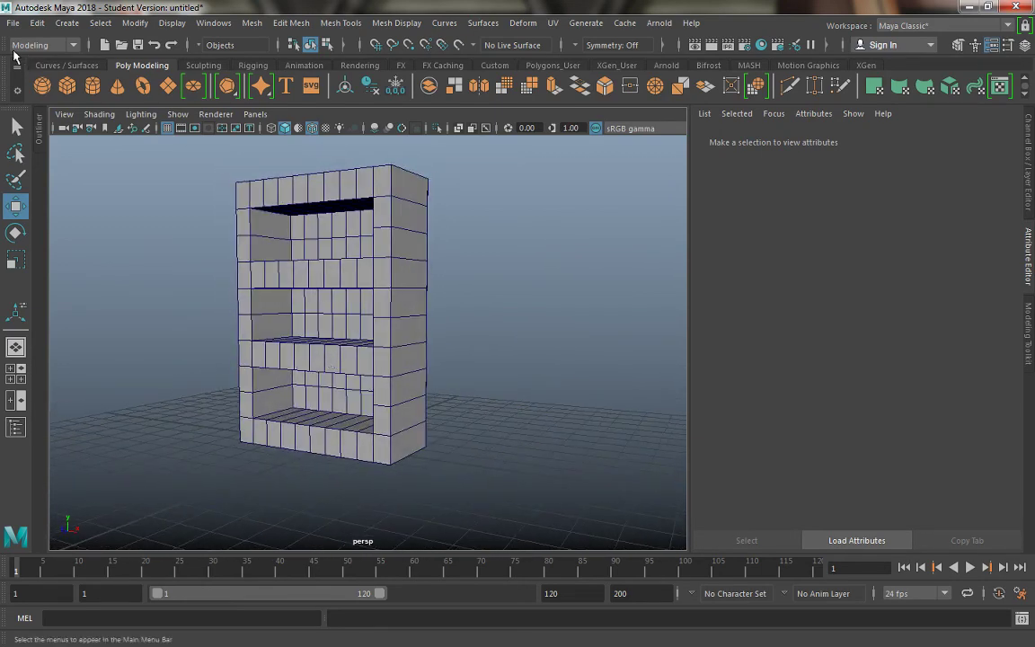
left_click_drag(108, 147, 180, 228, "alt")
right_click_drag(180, 228, 219, 234, "alt")
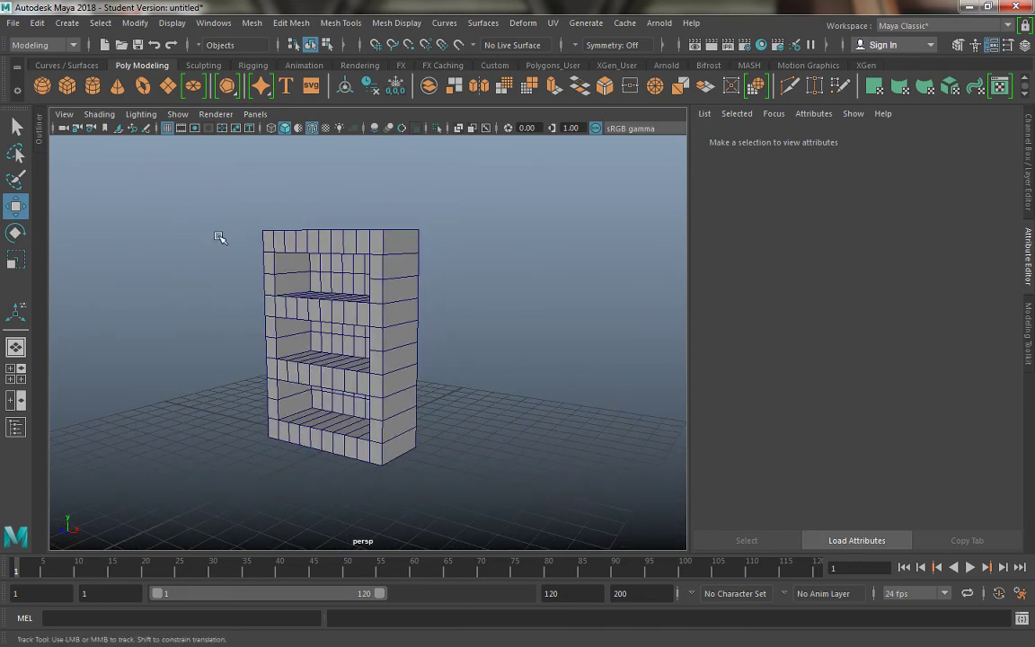
mouse_move(219, 234)
left_mouse_down("alt")
mouse_move(203, 224)
mouse_move(213, 234)
left_mouse_up("alt")
right_click_drag(213, 234, 253, 248, "alt")
left_click_drag(253, 248, 208, 226, "alt")
right_click_drag(208, 226, 245, 280, "alt")
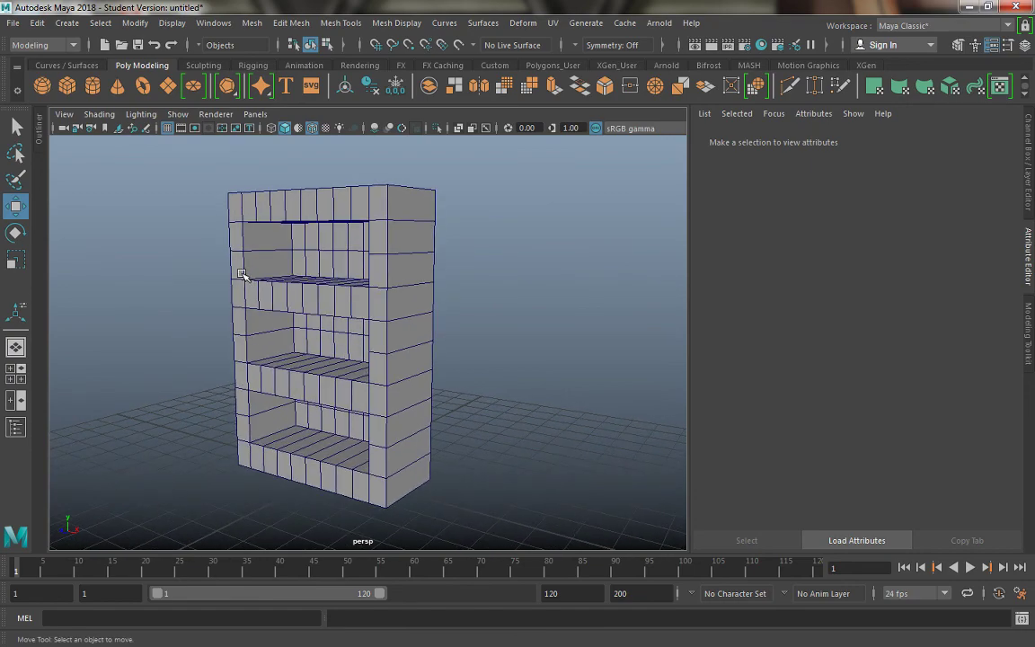
left_click_drag(242, 274, 219, 272, "alt")
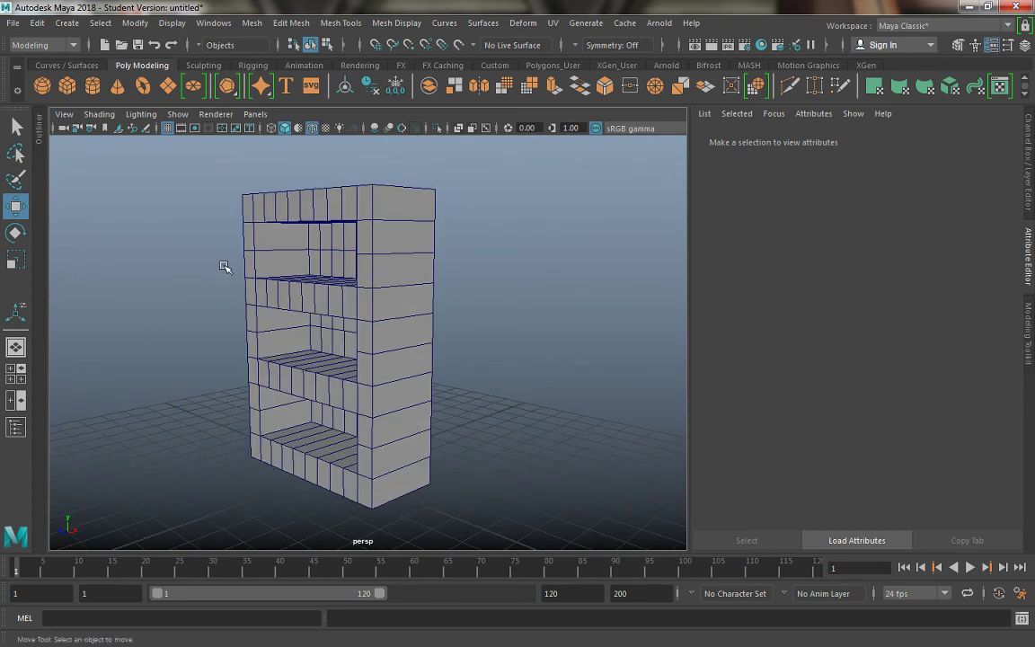